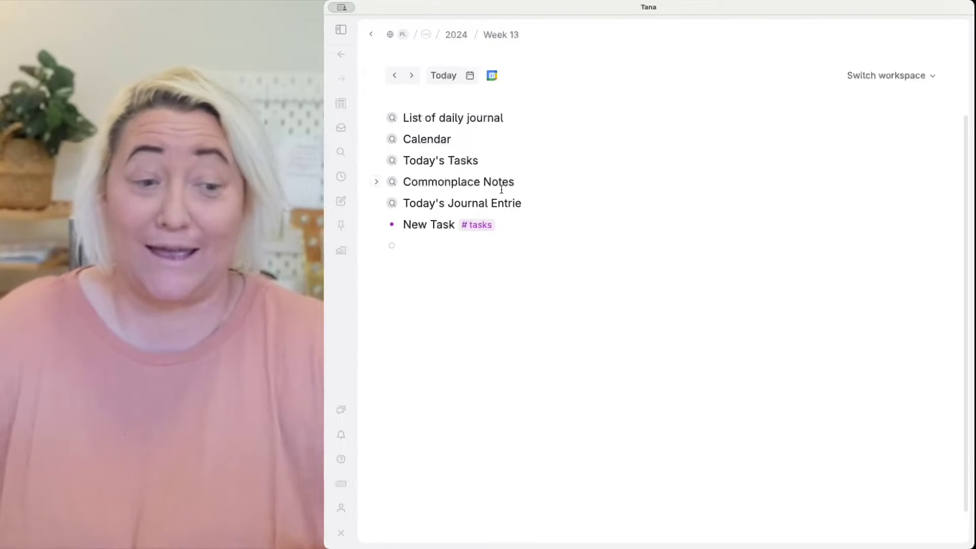
Open the #tasks supertag page from the tag on the New Task node.
click(484, 228)
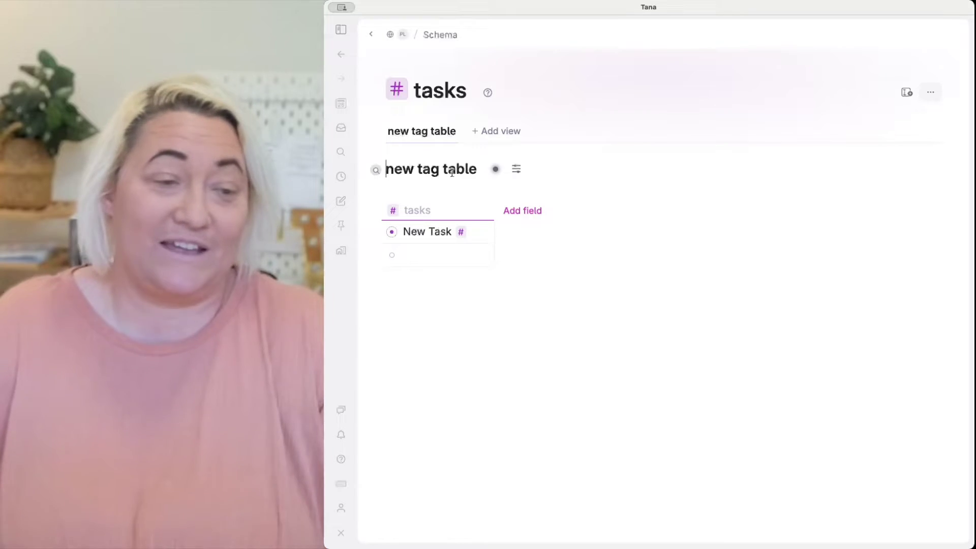
Rename the 'new tag table' view to 'All Tasks'.
click(440, 170)
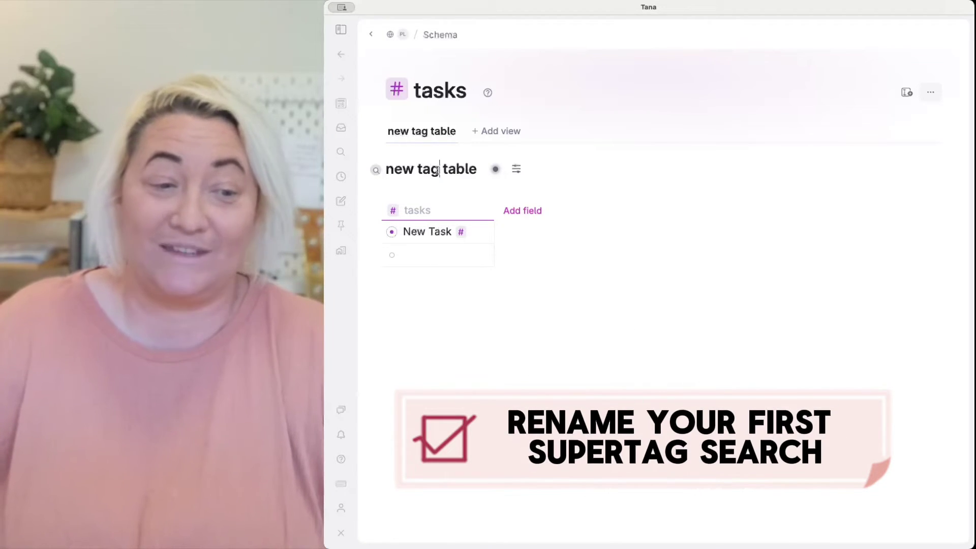
triple_click(436, 171)
text(ALl)
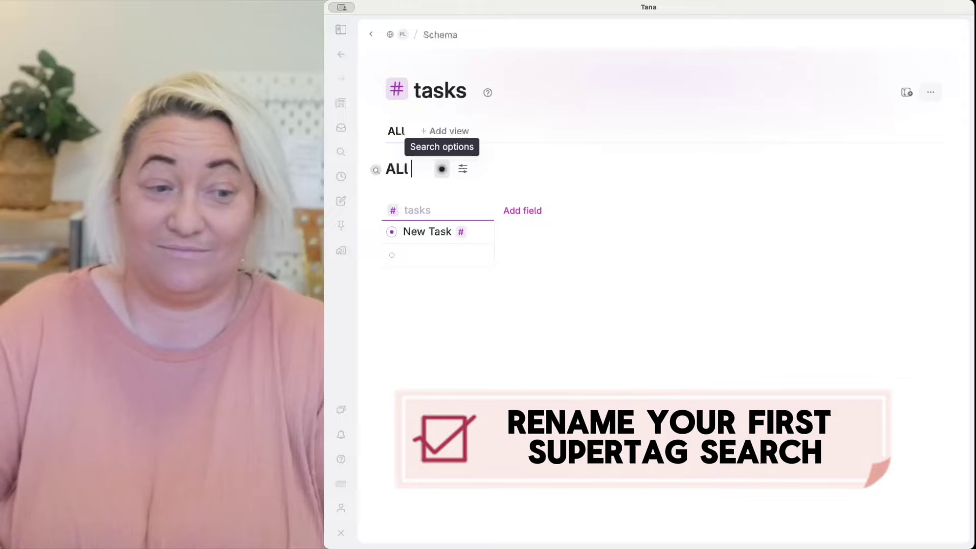
key(BackSpace)
key(BackSpace)
text(ll )
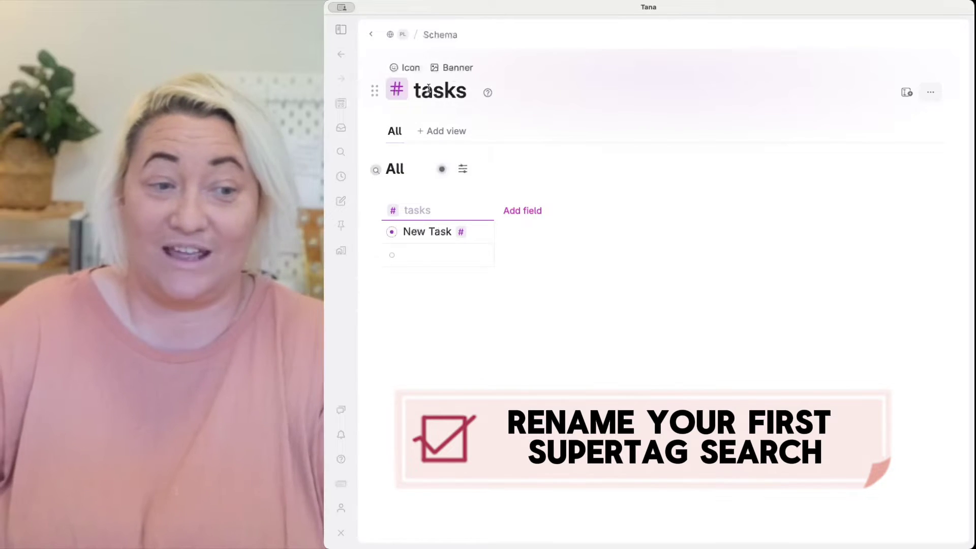
text(Task)
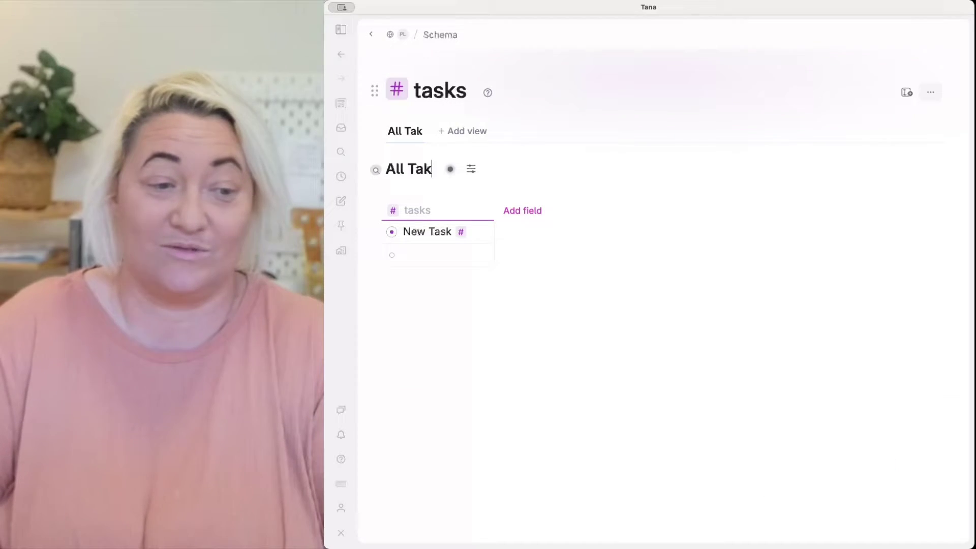
key(BackSpace)
text(sks)
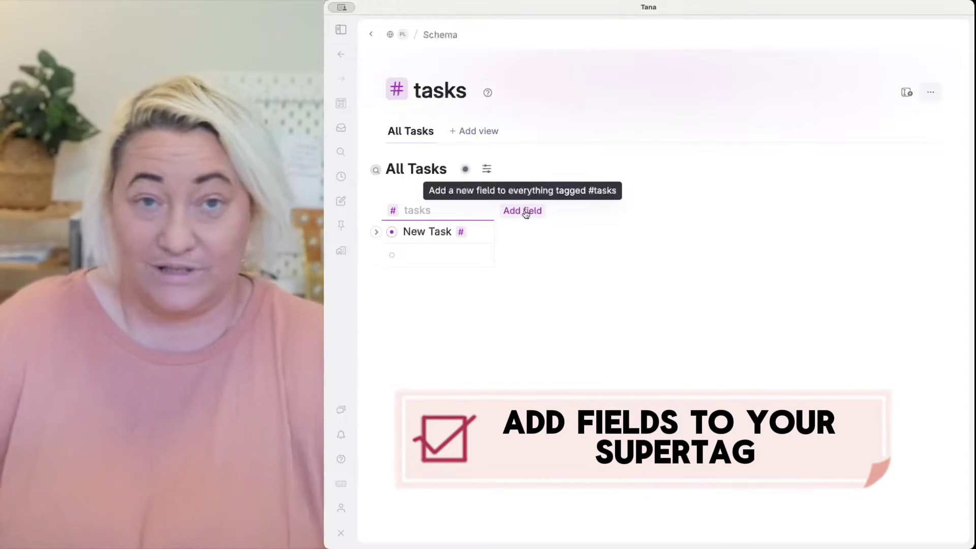
Add a new blank field column named 'Task Status' to the All Tasks table.
click(526, 212)
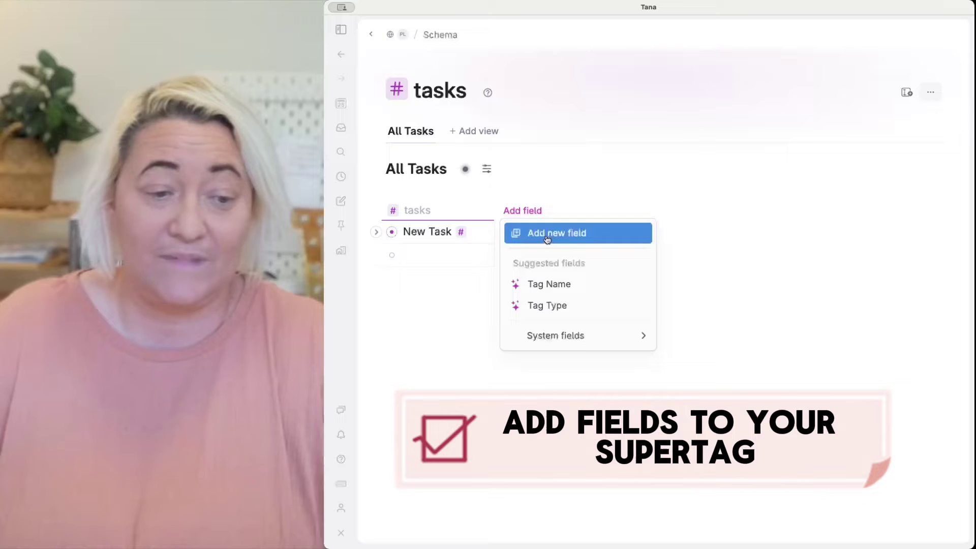
click(547, 236)
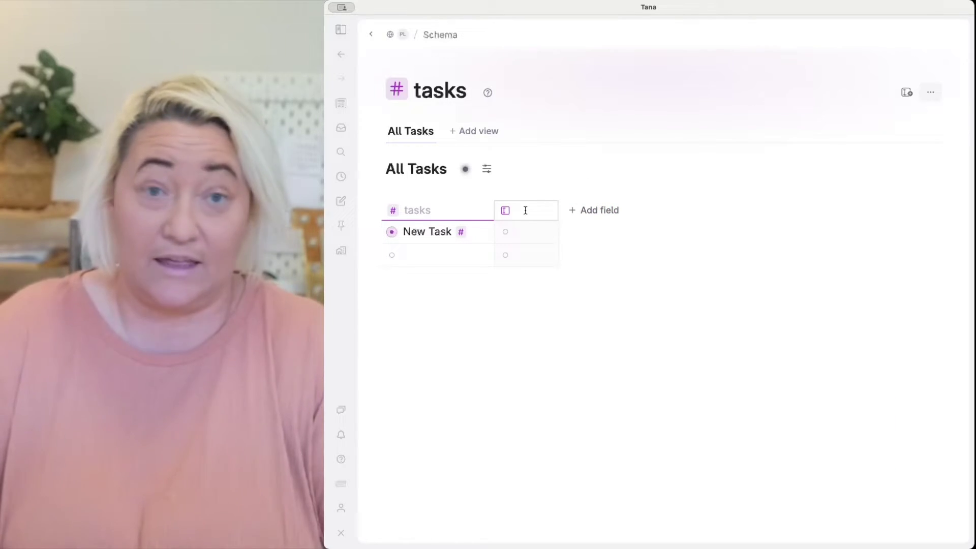
text(Status)
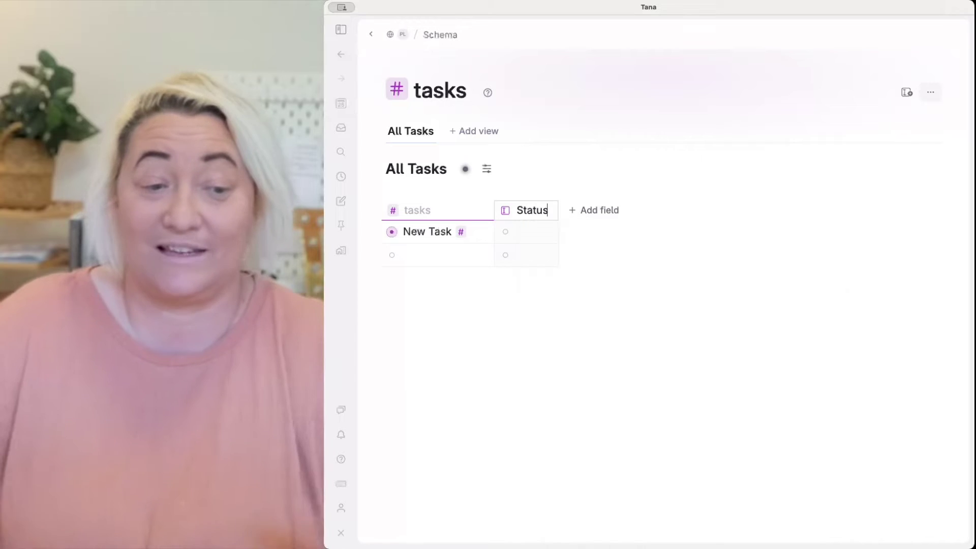
key(BackSpace)
key(BackSpace)
key(BackSpace)
key(BackSpace)
key(BackSpace)
text(Task )
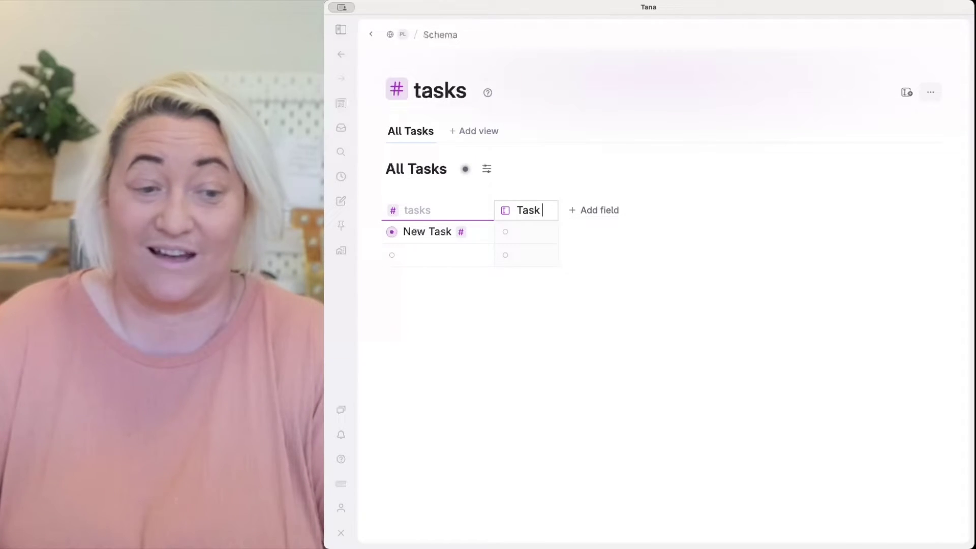
text(Status)
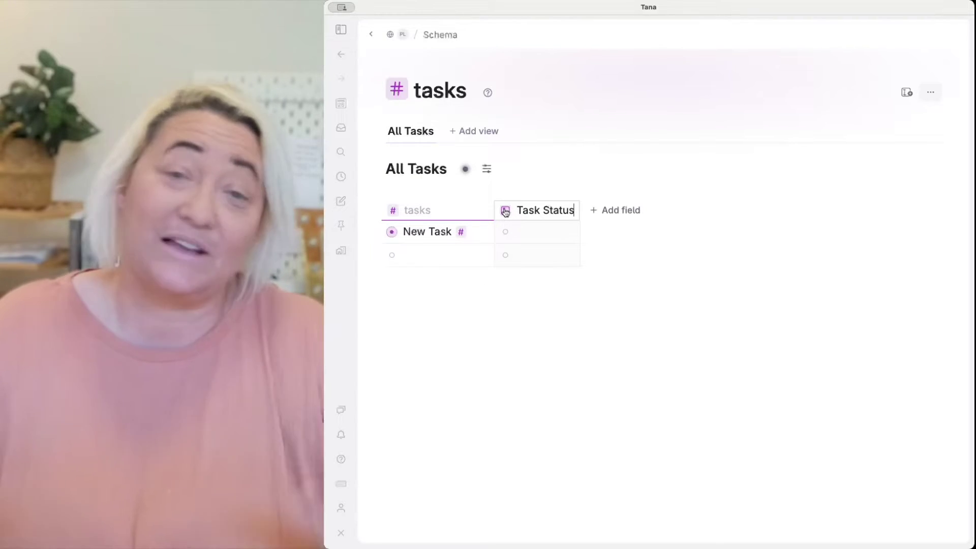
mouse_move(506, 212)
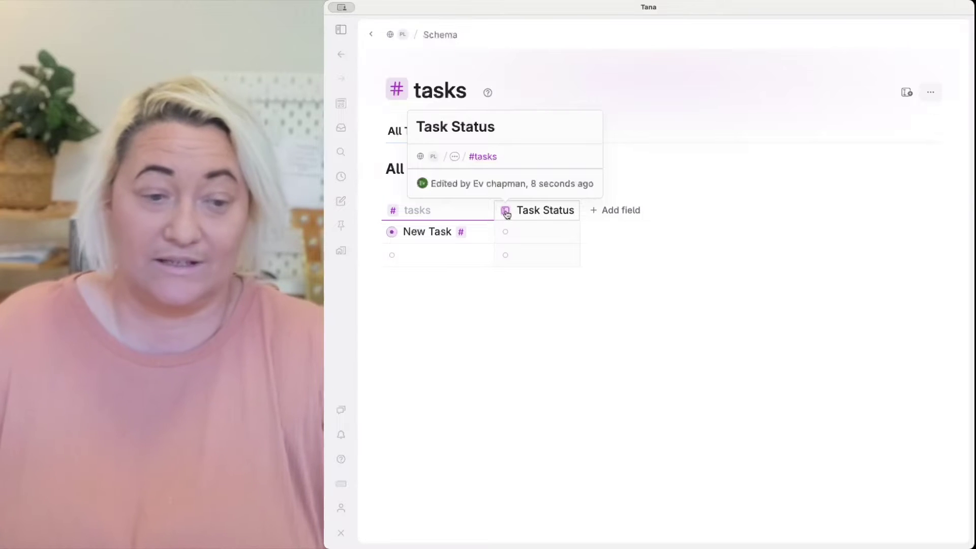
Make Task Status an Options field with Incoming Task, In Progress, Complete; set New Task to Incoming Task.
click(507, 214)
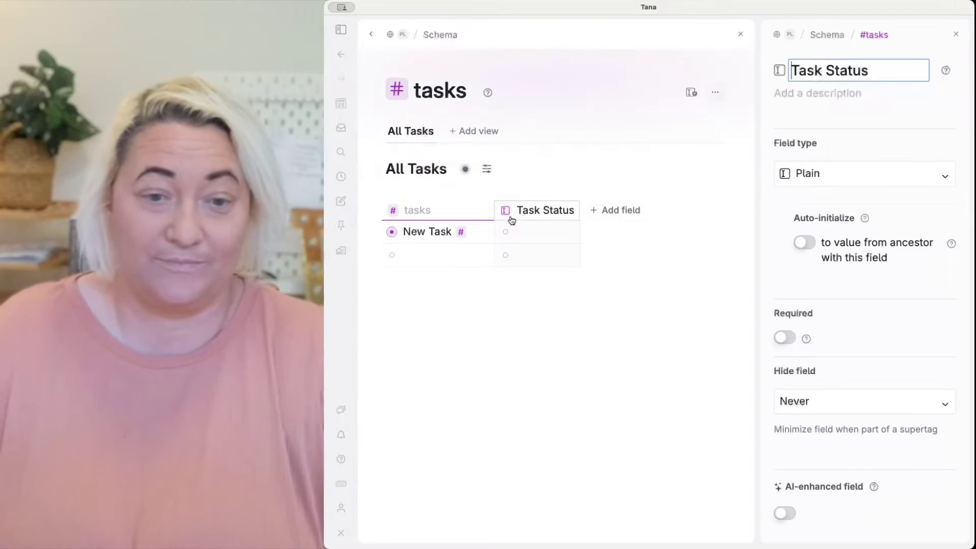
click(847, 174)
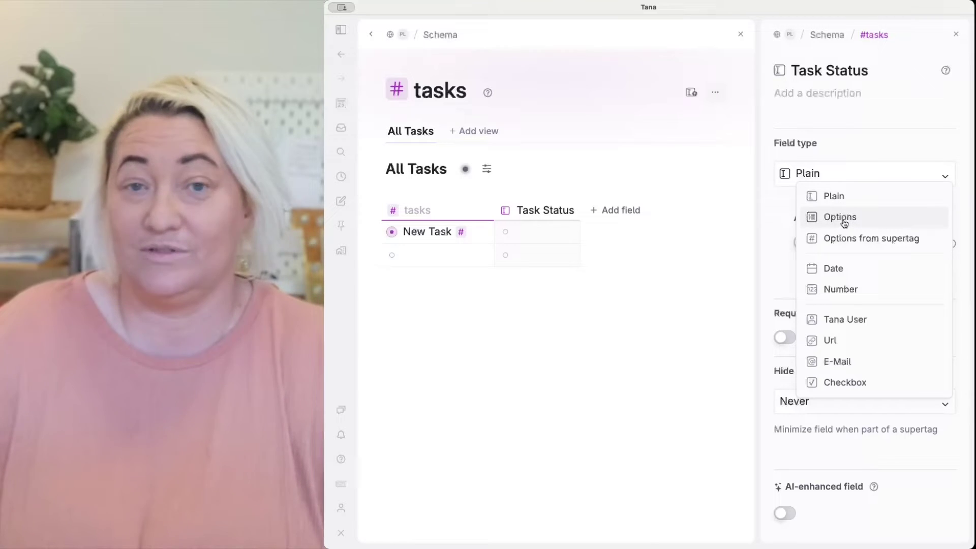
click(844, 224)
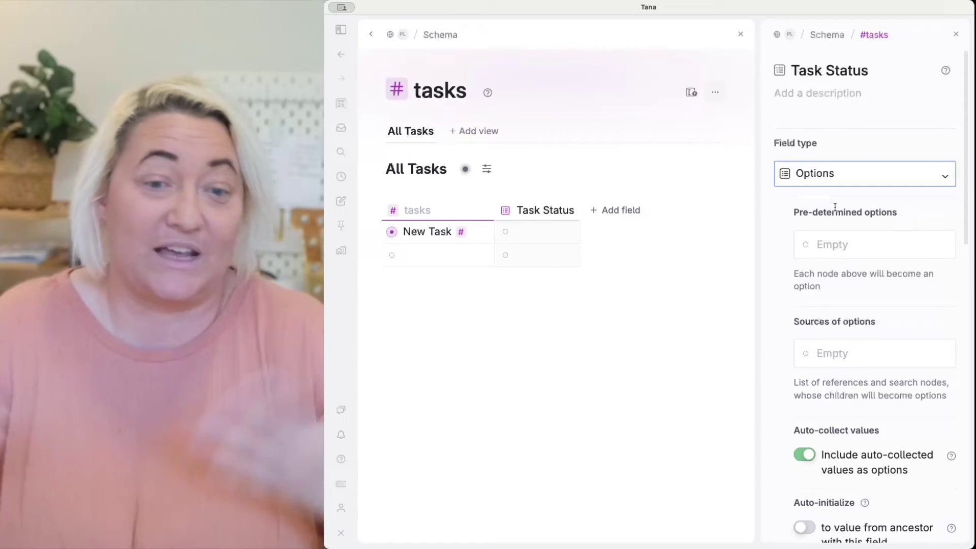
click(836, 245)
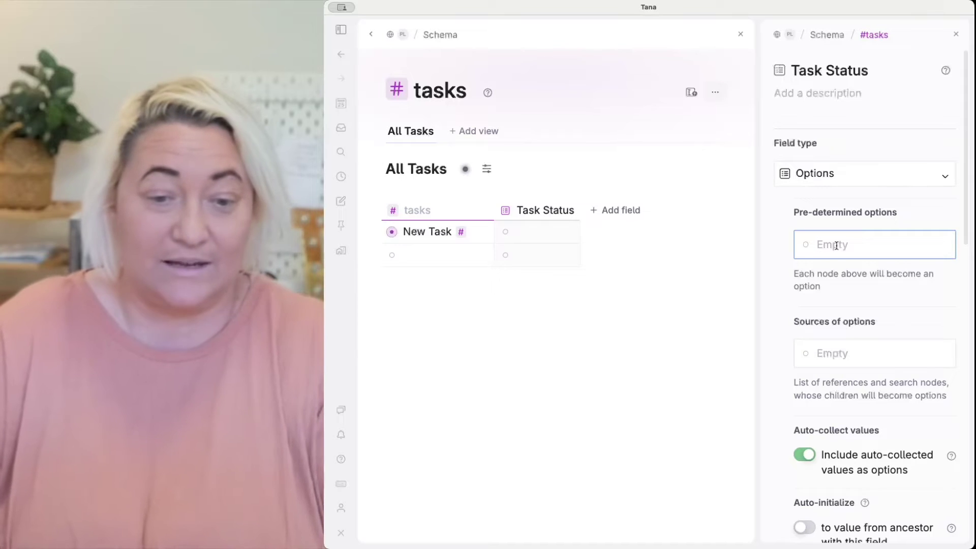
text(Incoming Tas)
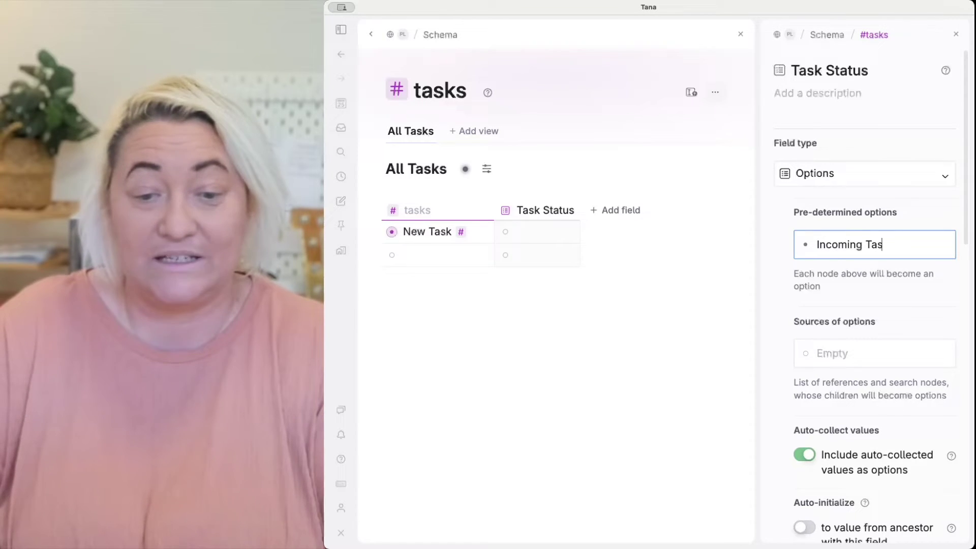
text(k)
key(Return)
text(In Progress)
key(Return)
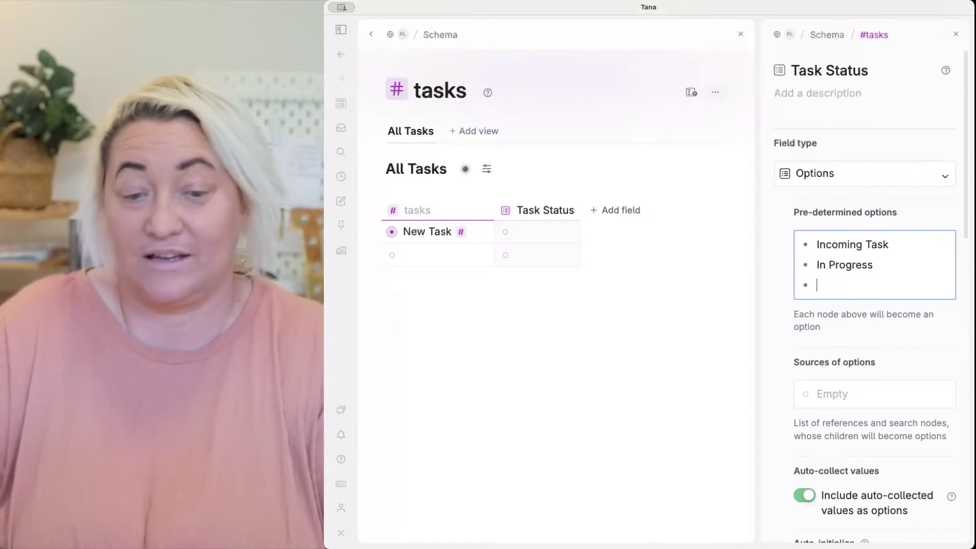
text(Complete)
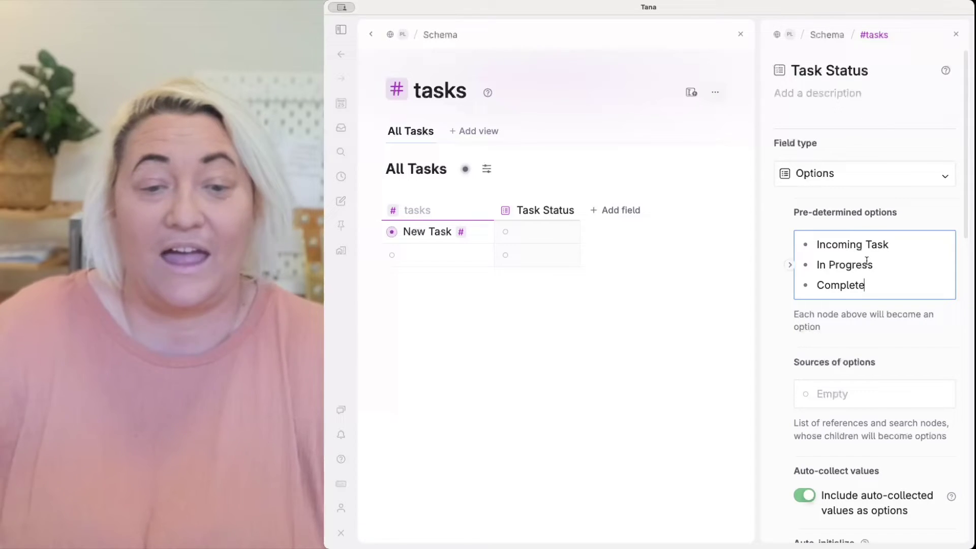
click(519, 235)
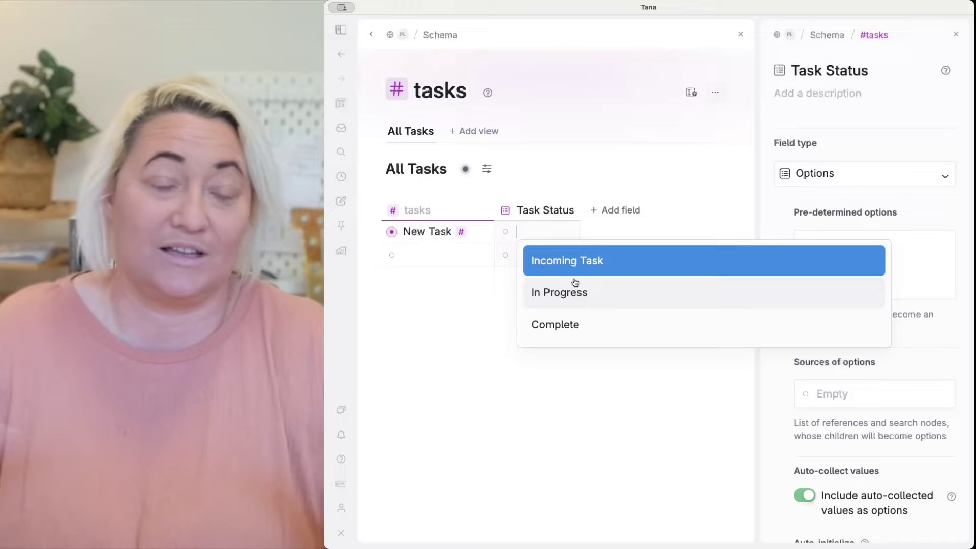
click(574, 261)
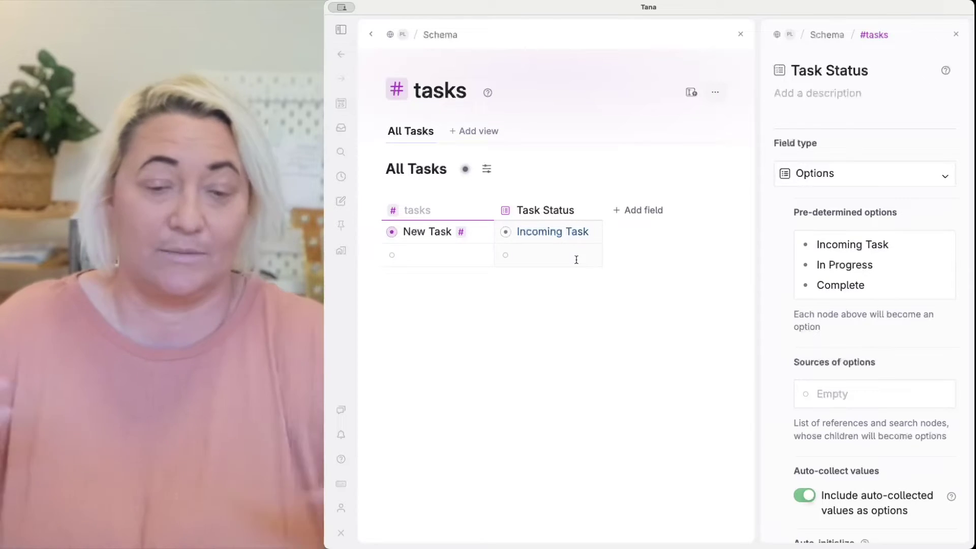
Close the Task Status settings and add a 'Due date' field column beside it.
click(956, 34)
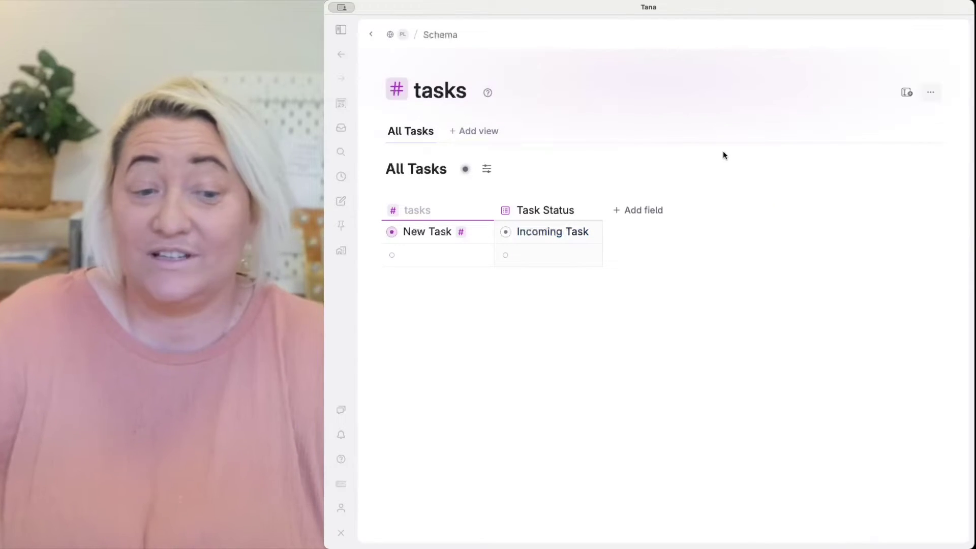
click(644, 212)
text(Due date)
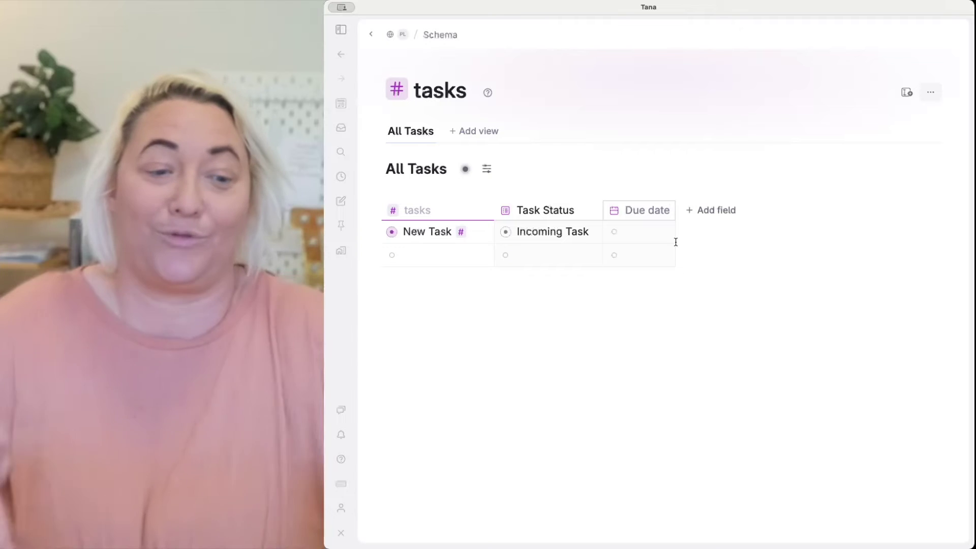
Check New Task's status choices without changing them, then bring up the Add view layout menu.
click(549, 233)
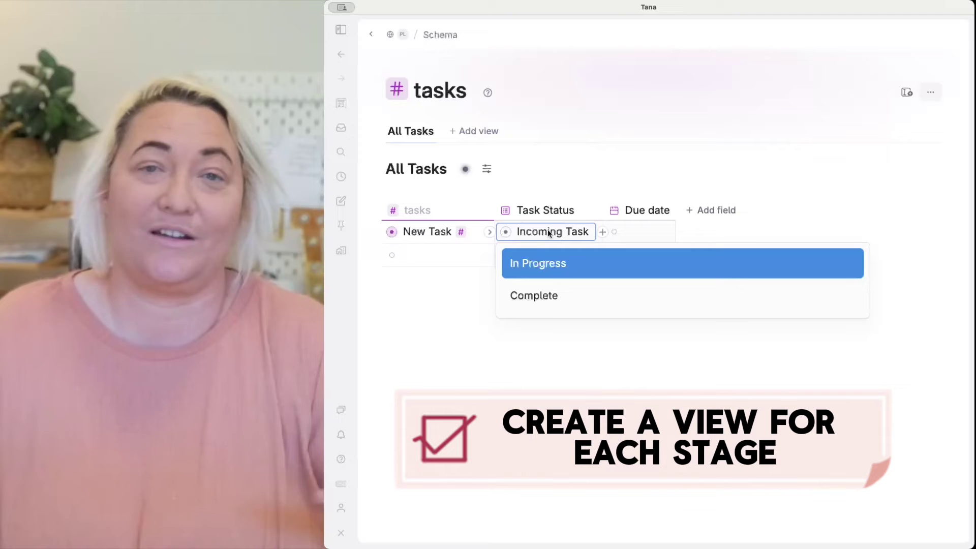
click(553, 113)
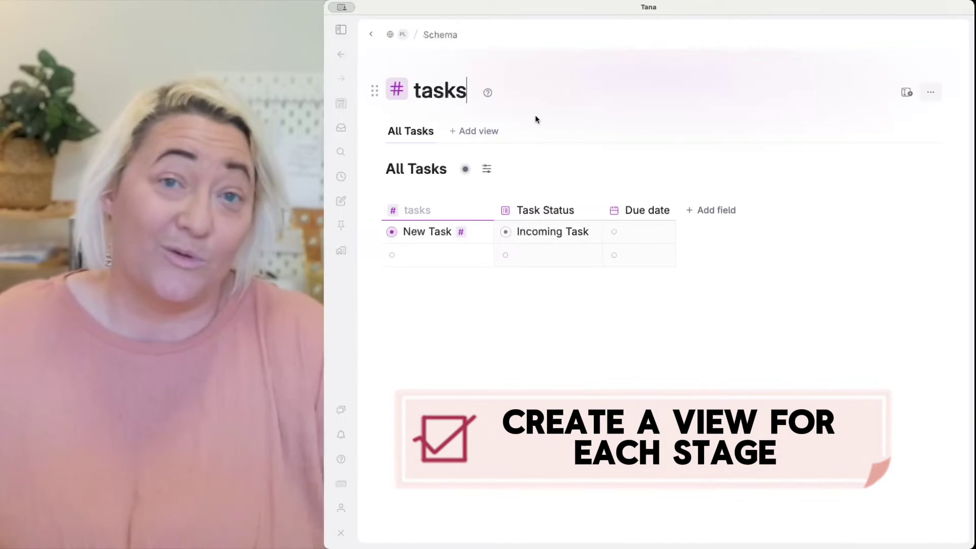
click(474, 133)
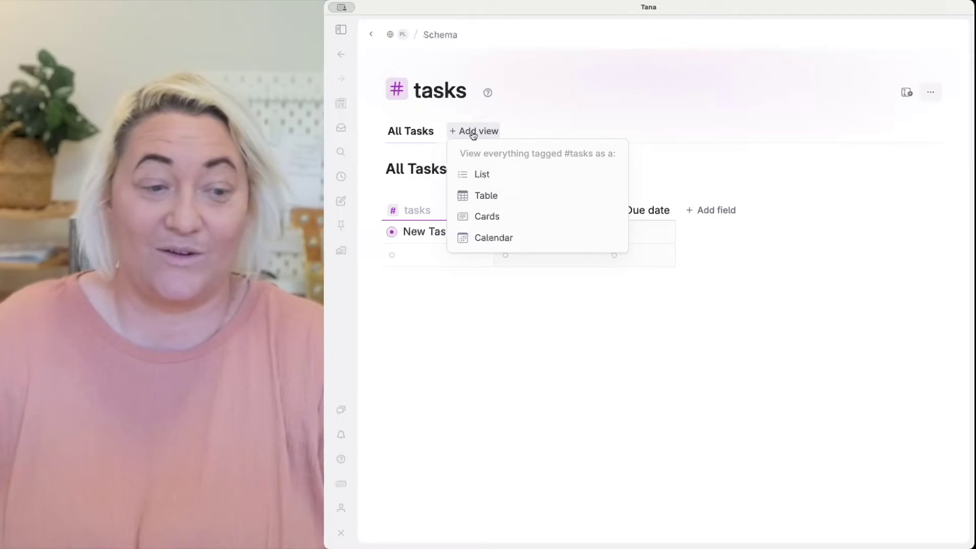
Add a List layout 'tasks list' view and open its search options.
click(487, 175)
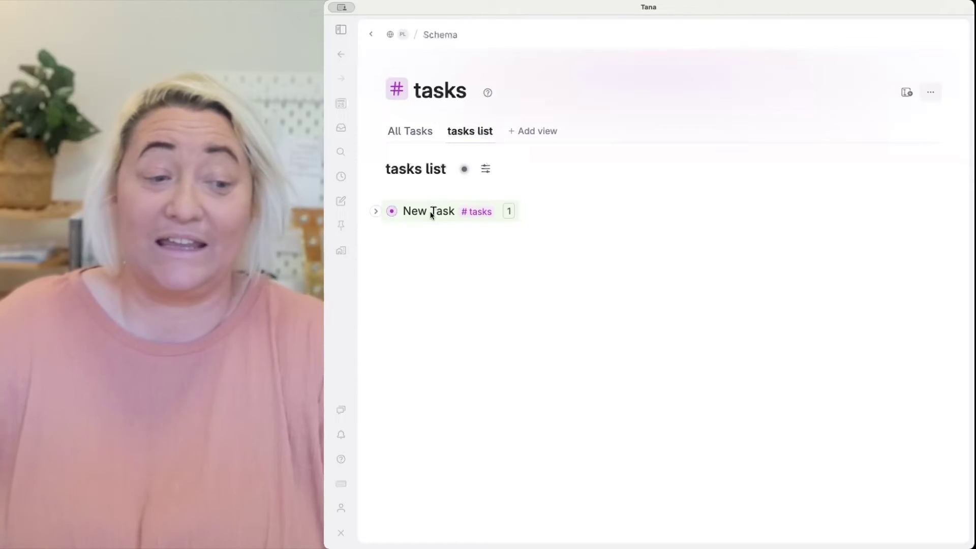
click(464, 171)
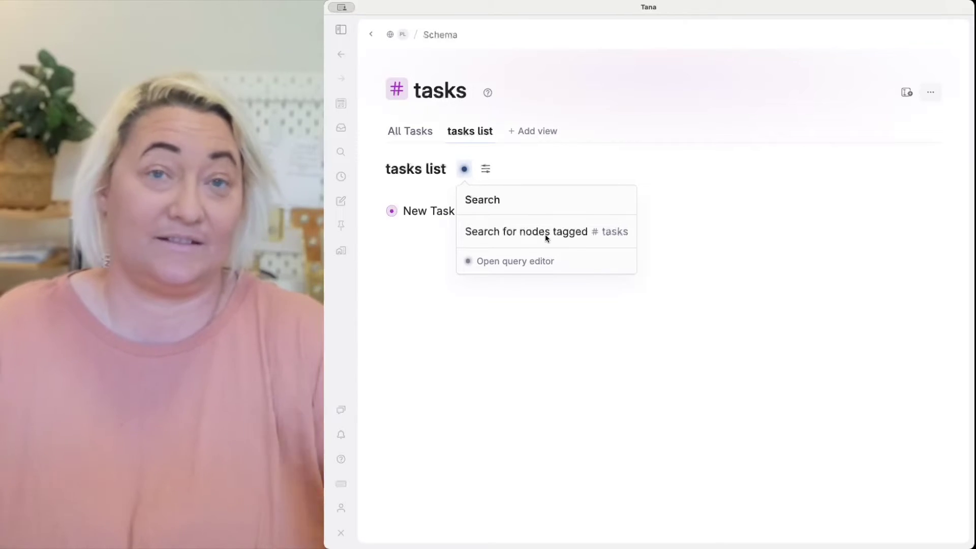
Add a Task Status equals Incoming Task condition to the tasks list query.
click(500, 262)
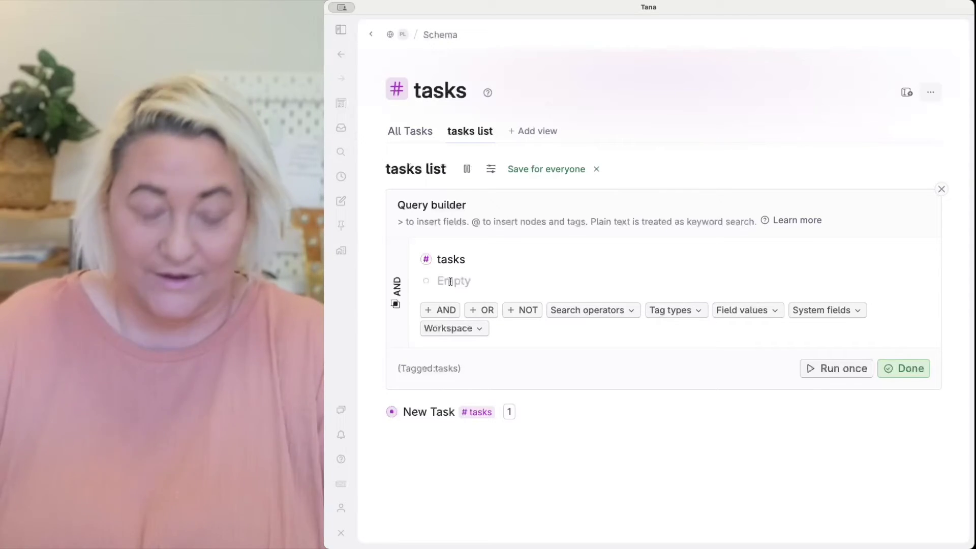
text(>)
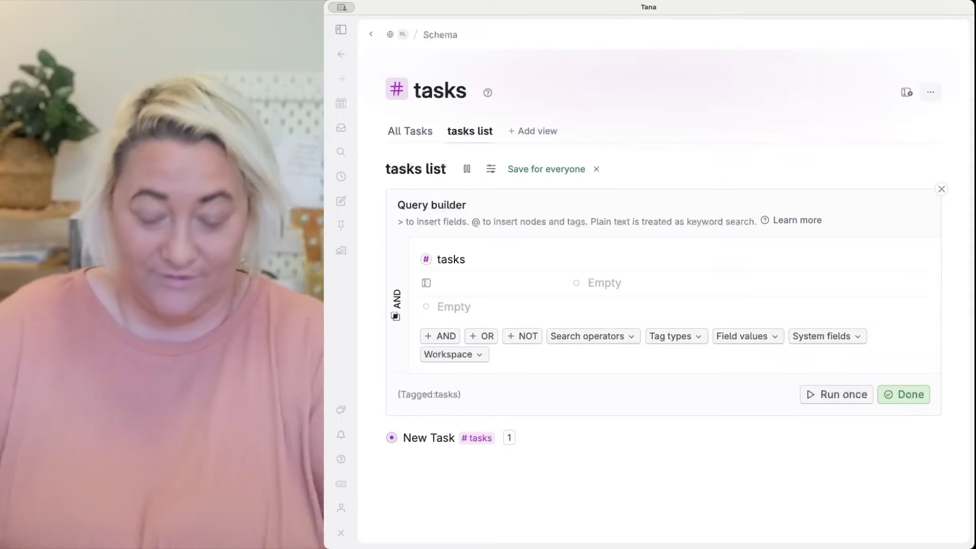
text(task st)
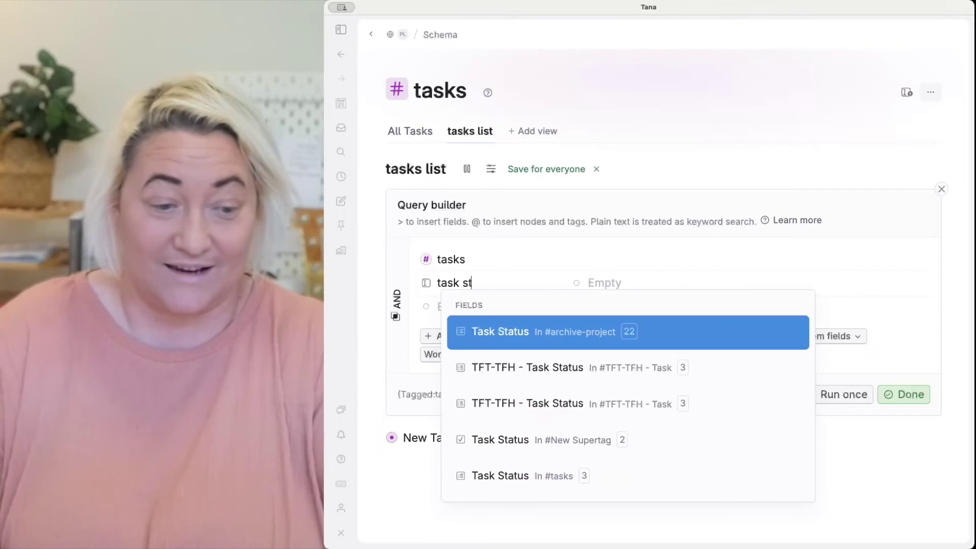
key(Return)
click(618, 284)
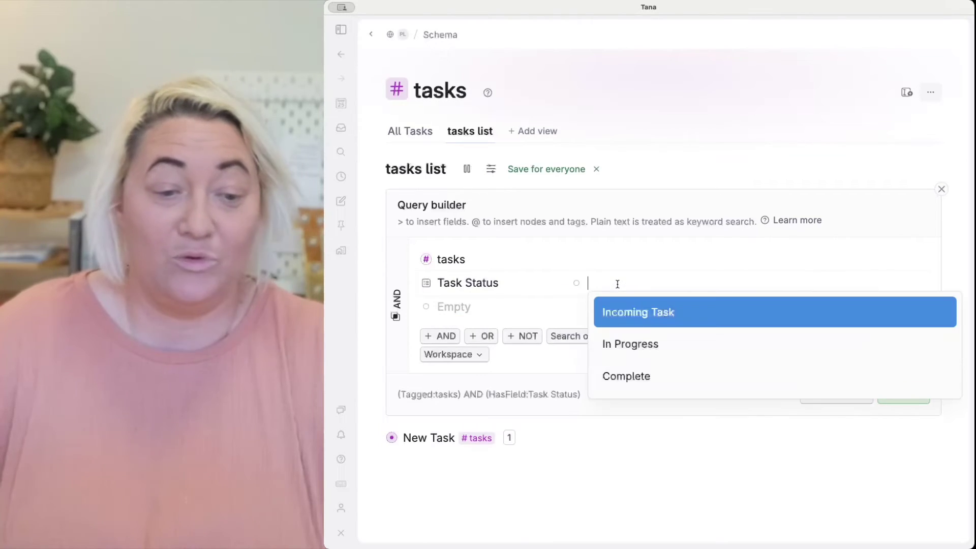
click(646, 312)
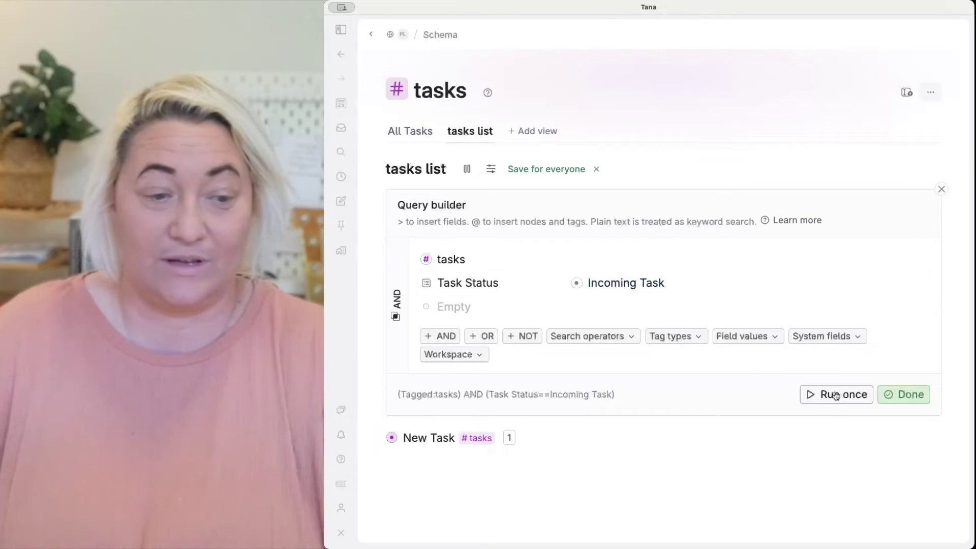
Apply the query, switch New Task's status to In Progress, and clean up the list.
click(909, 397)
click(417, 212)
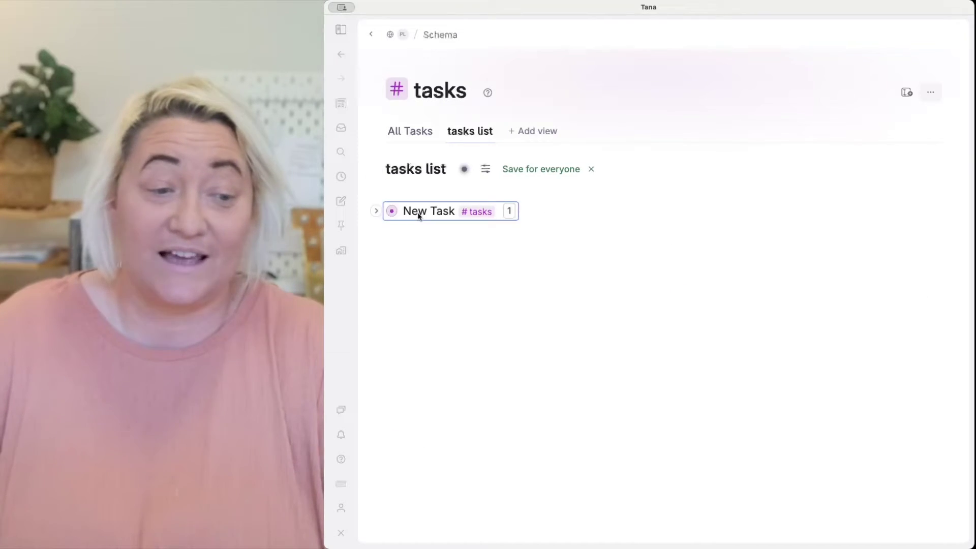
key(super+Down)
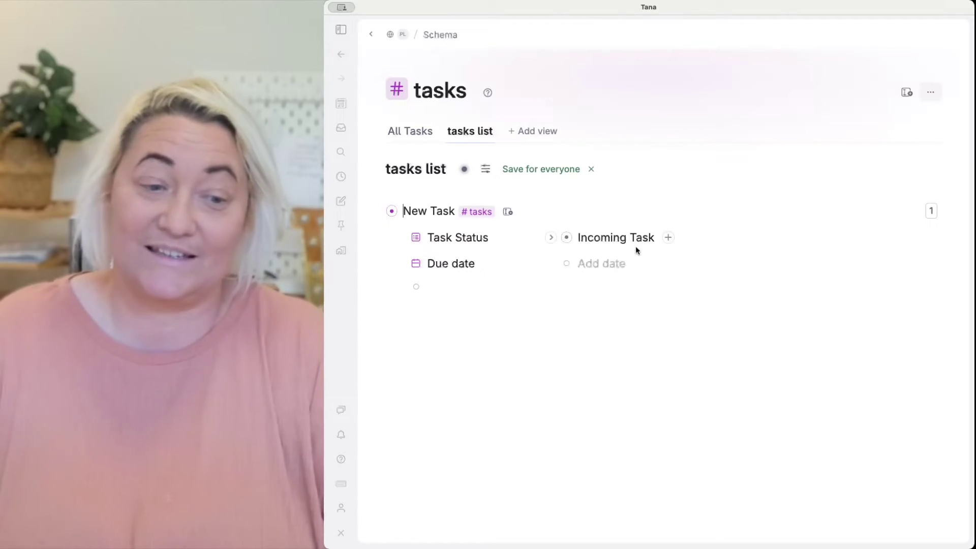
click(624, 238)
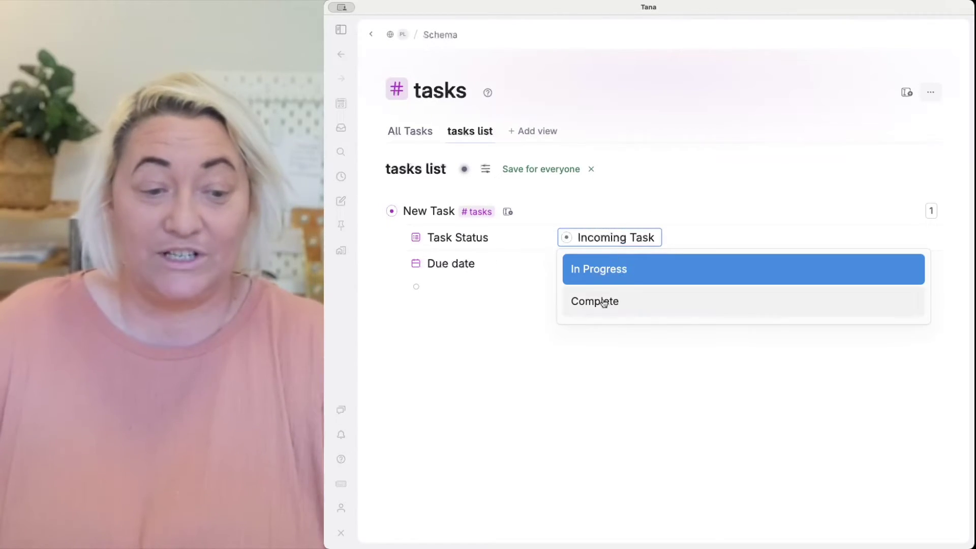
click(592, 266)
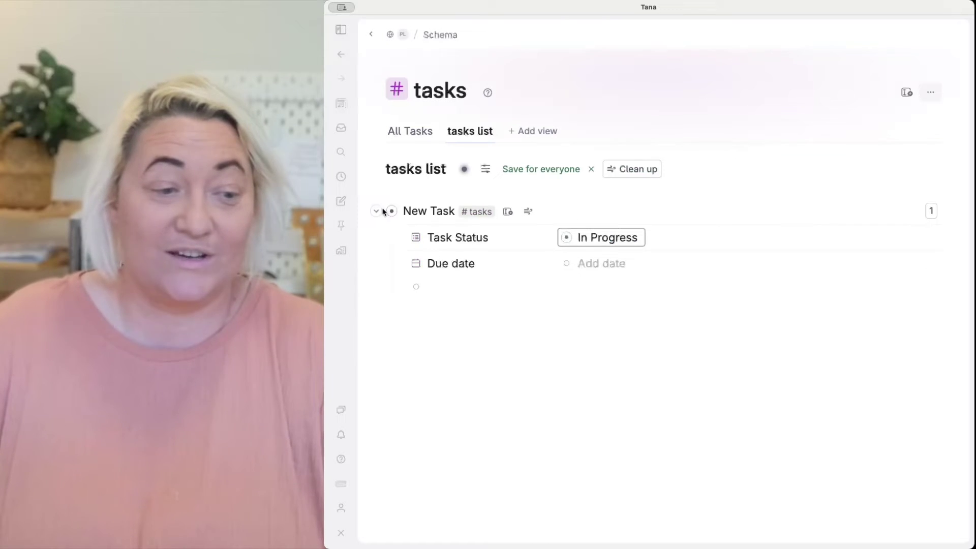
click(378, 213)
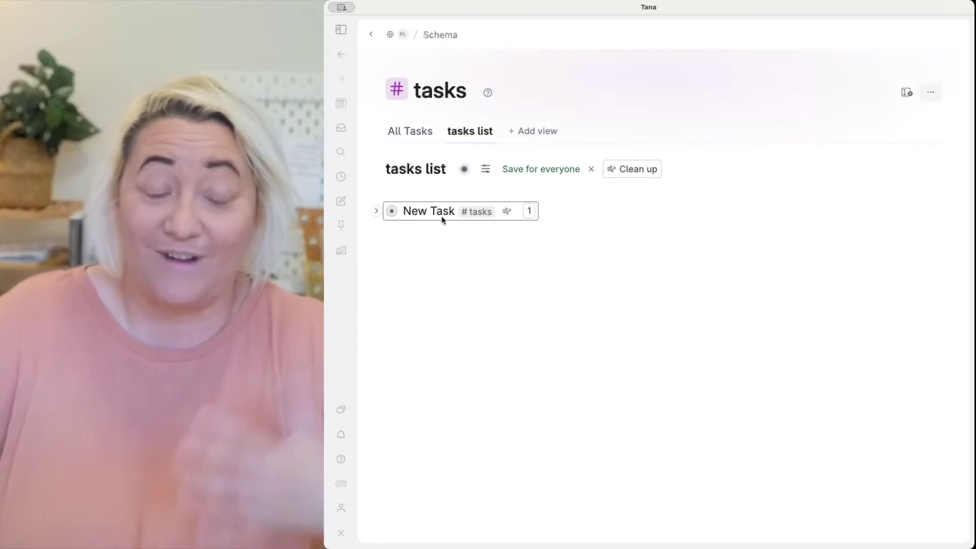
click(618, 168)
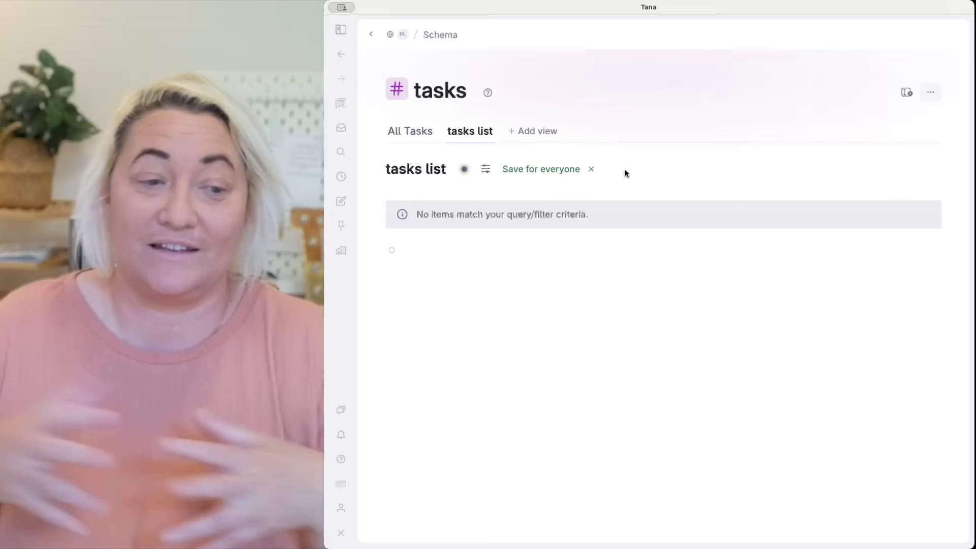
Rename the 'tasks list' view to 'Incoming Tasks'.
triple_click(416, 169)
text(In)
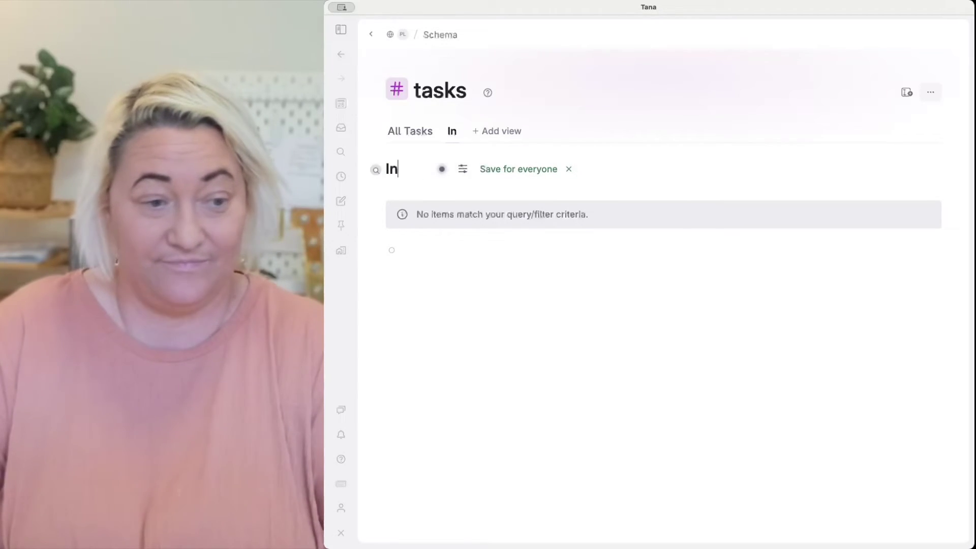
text(coming Tasks)
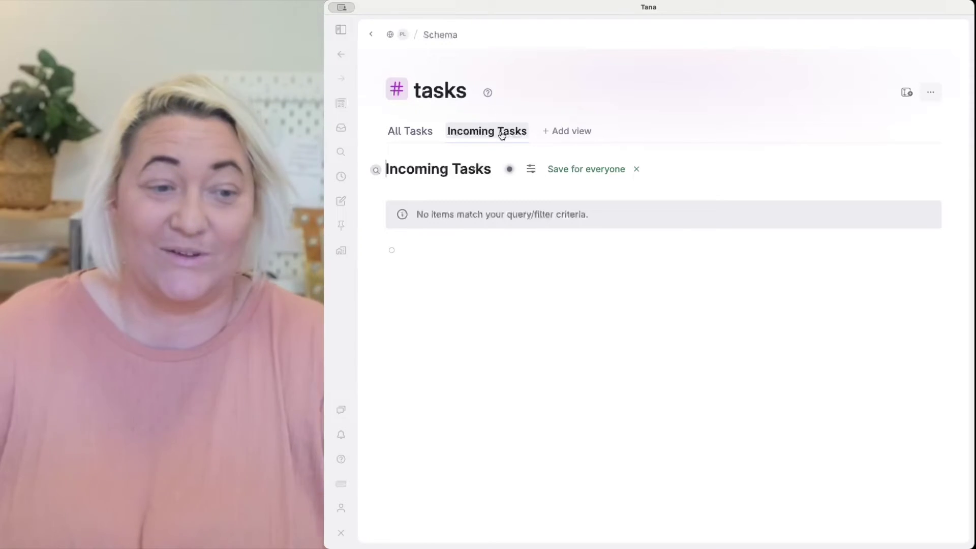
Duplicate the Incoming Tasks view and rename the copy 'In Progress'.
click(480, 135)
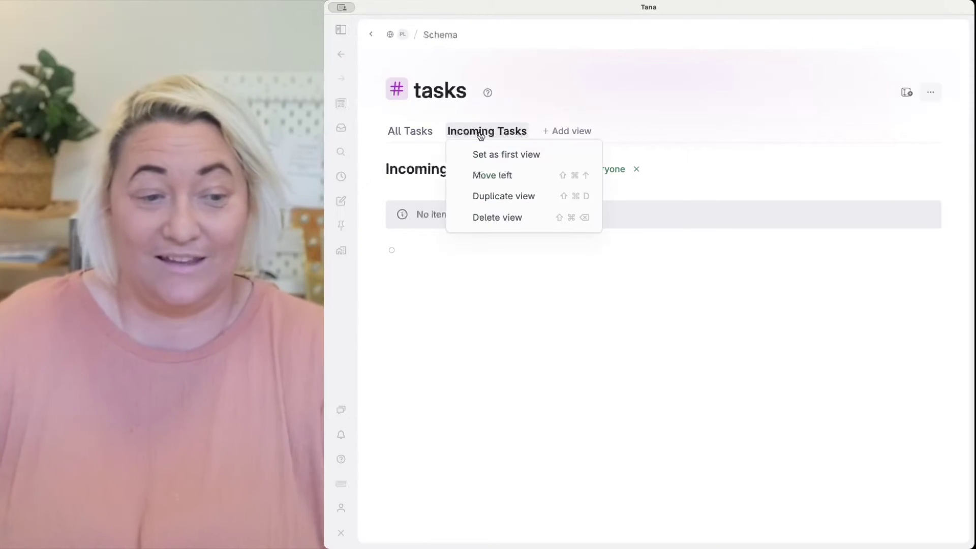
click(512, 194)
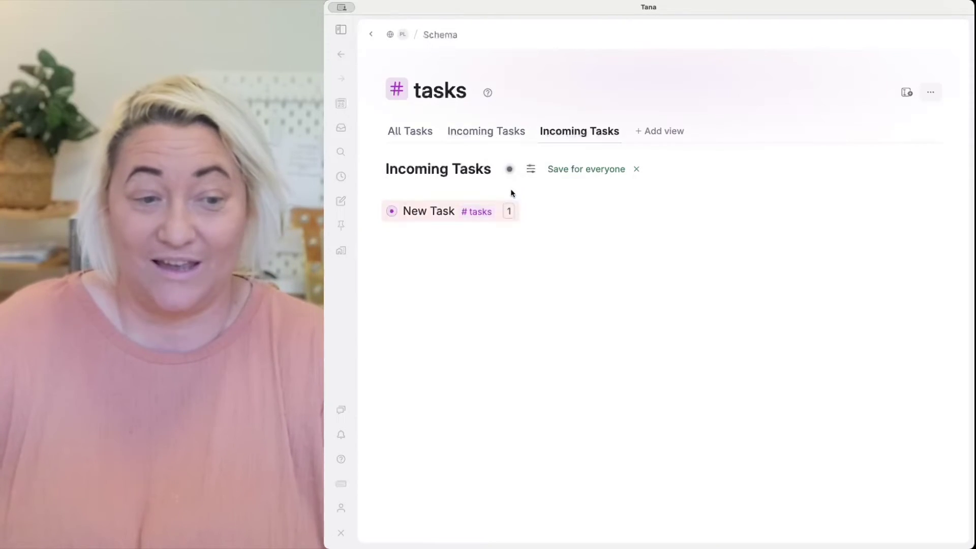
click(447, 168)
key(super+a)
key(BackSpace)
text(IN Pr)
key(BackSpace)
key(BackSpace)
key(BackSpace)
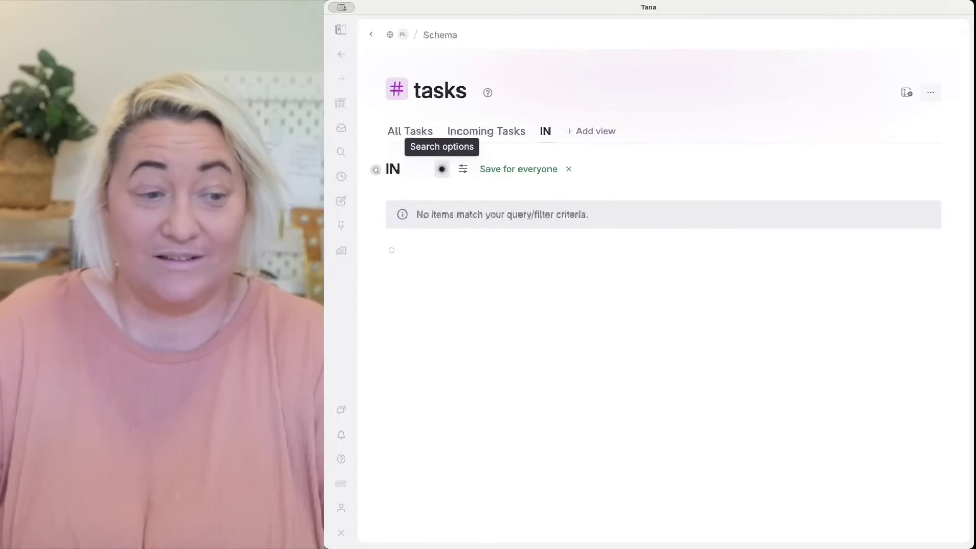
key(BackSpace)
text(n Prg)
key(BackSpace)
text(ogress)
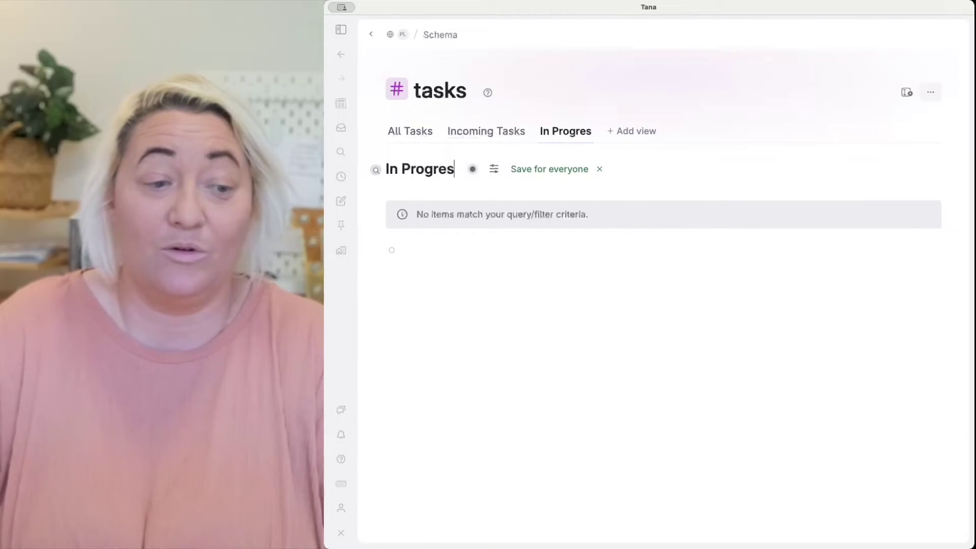
Change the In Progress view's query to Task Status In Progress and confirm it.
click(480, 170)
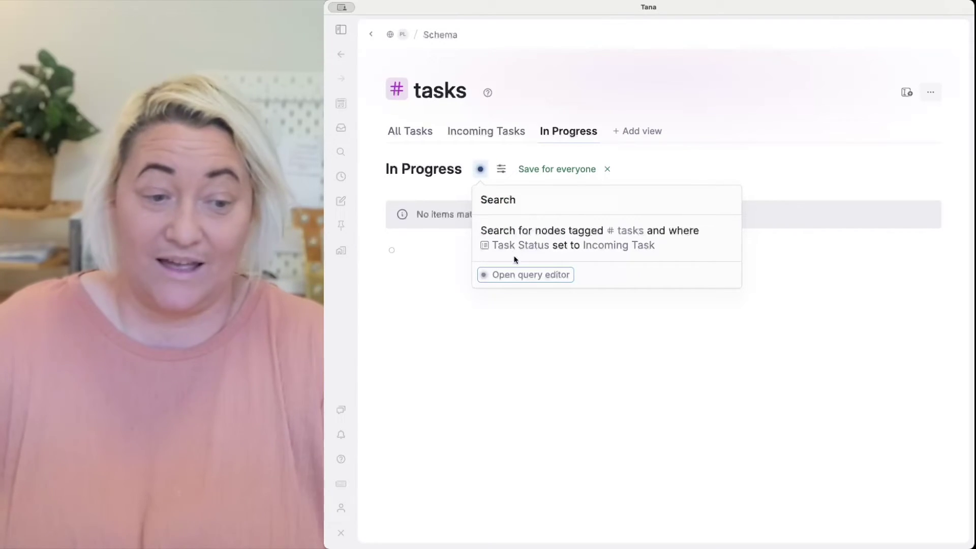
click(524, 275)
click(627, 284)
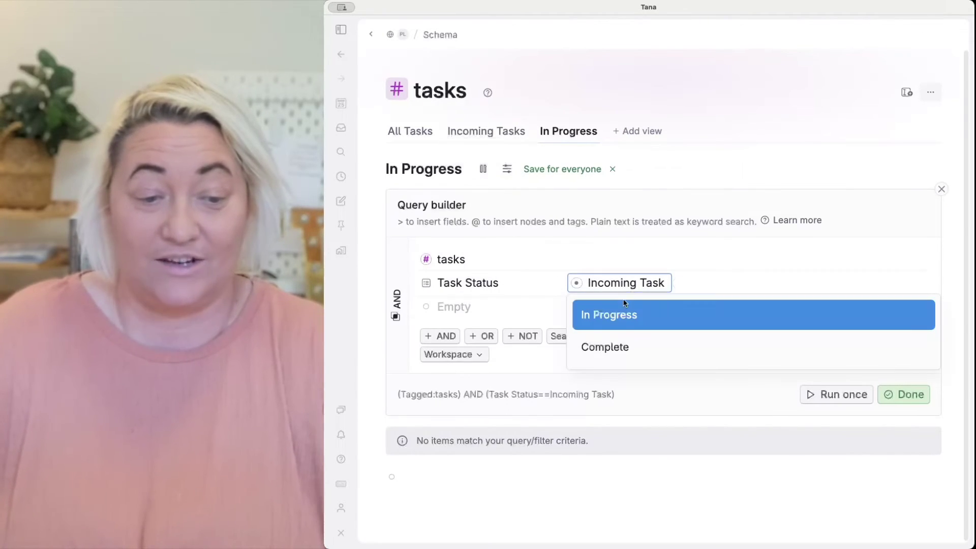
click(616, 314)
click(822, 400)
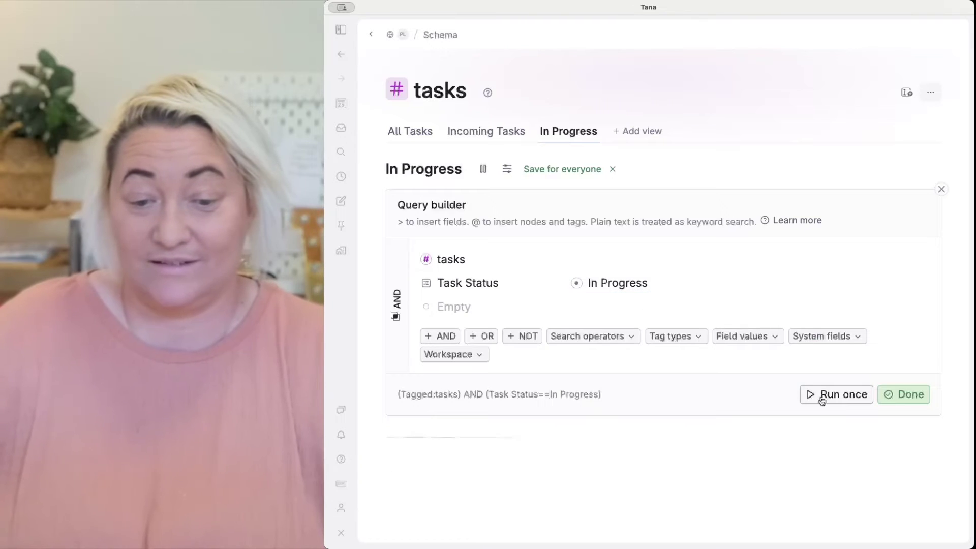
click(905, 396)
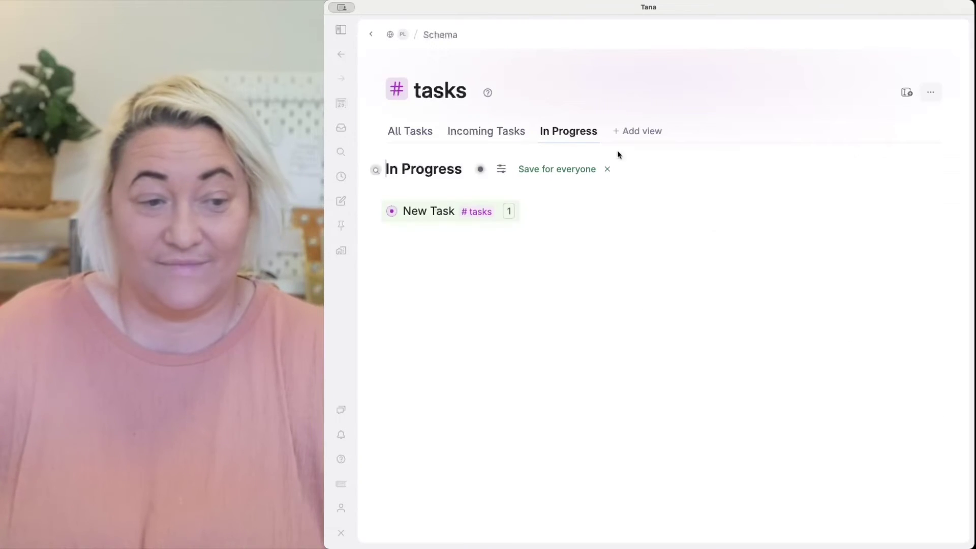
click(561, 133)
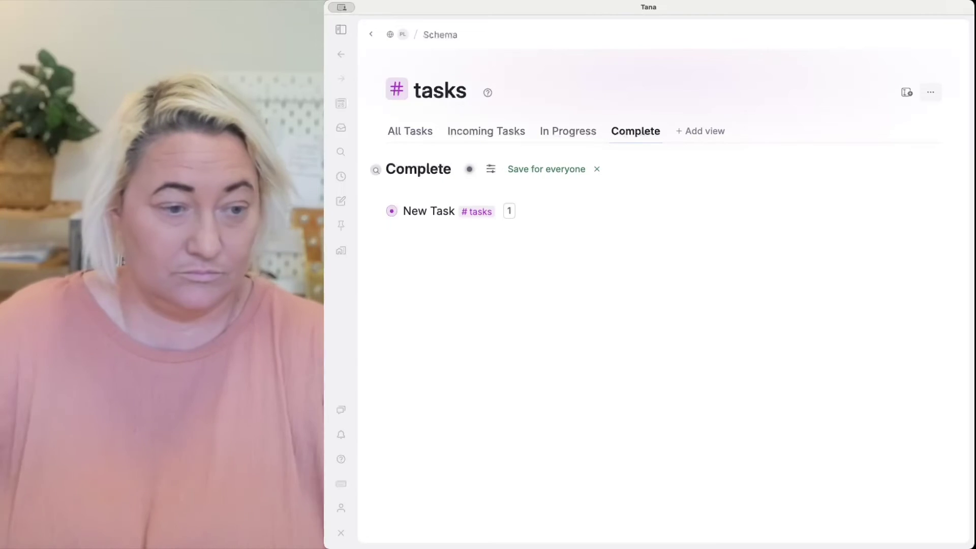
Set the copied view's Task Status filter to Complete and confirm it.
click(473, 168)
click(887, 396)
click(524, 133)
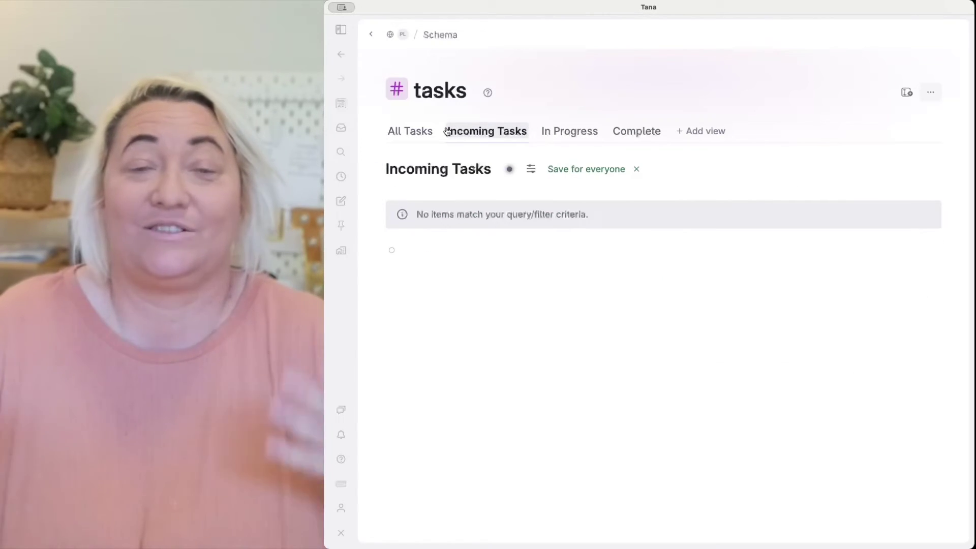
Check the All Tasks, Incoming Tasks, In Progress and Complete views in turn.
click(413, 132)
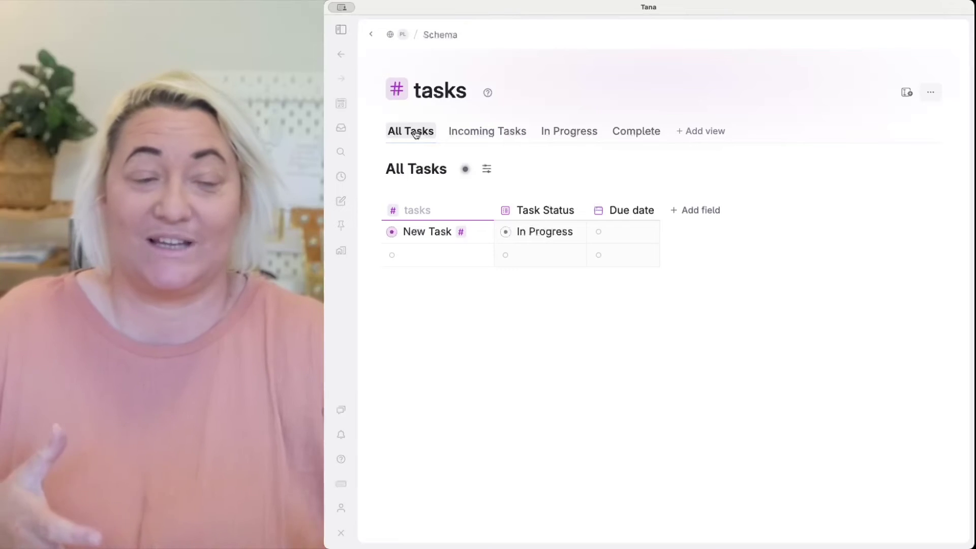
click(463, 134)
click(580, 133)
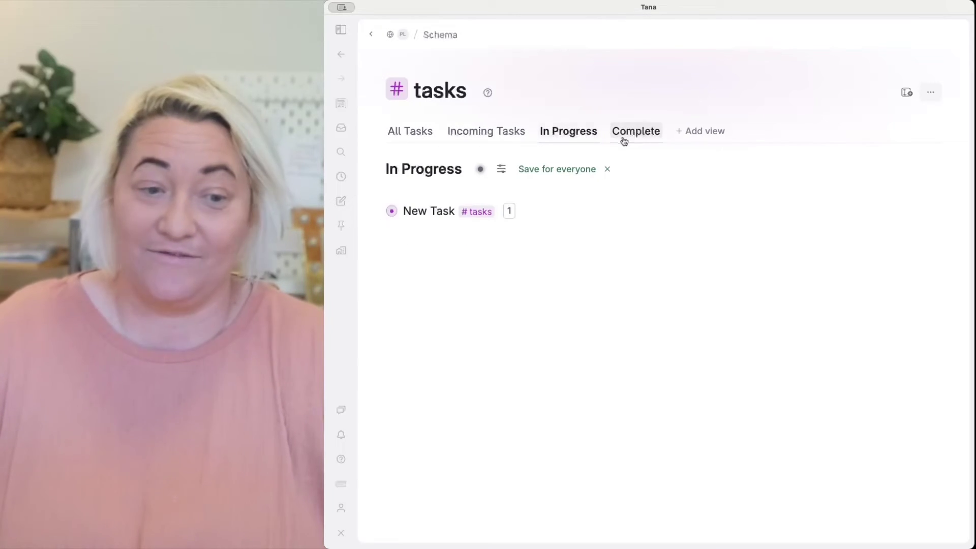
click(635, 136)
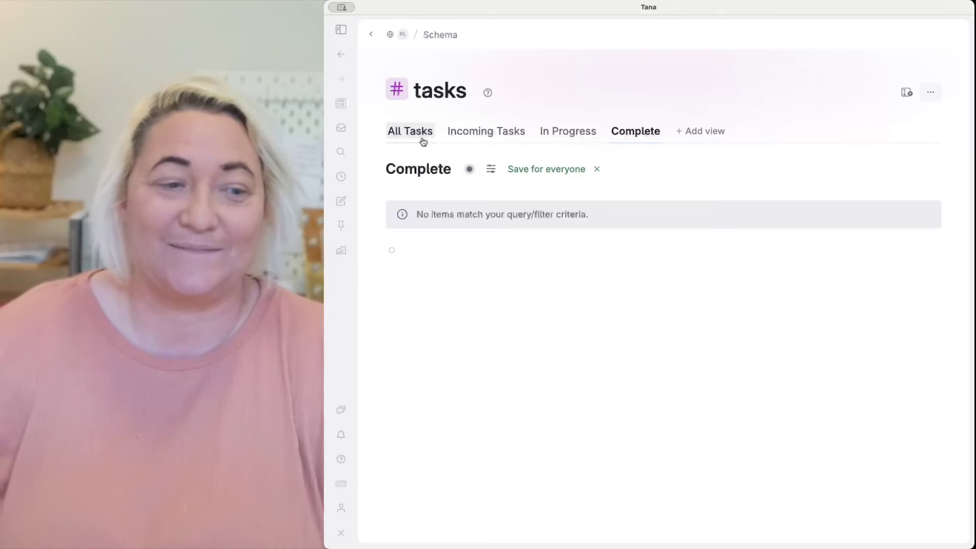
Review the In Progress, All Tasks and Incoming Tasks views, selecting the New Task entry.
click(542, 133)
click(415, 212)
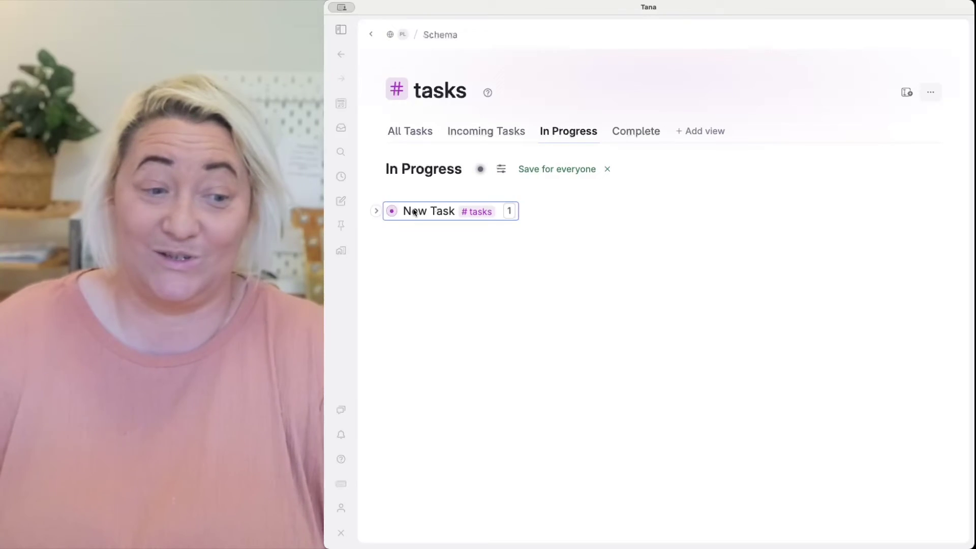
click(420, 233)
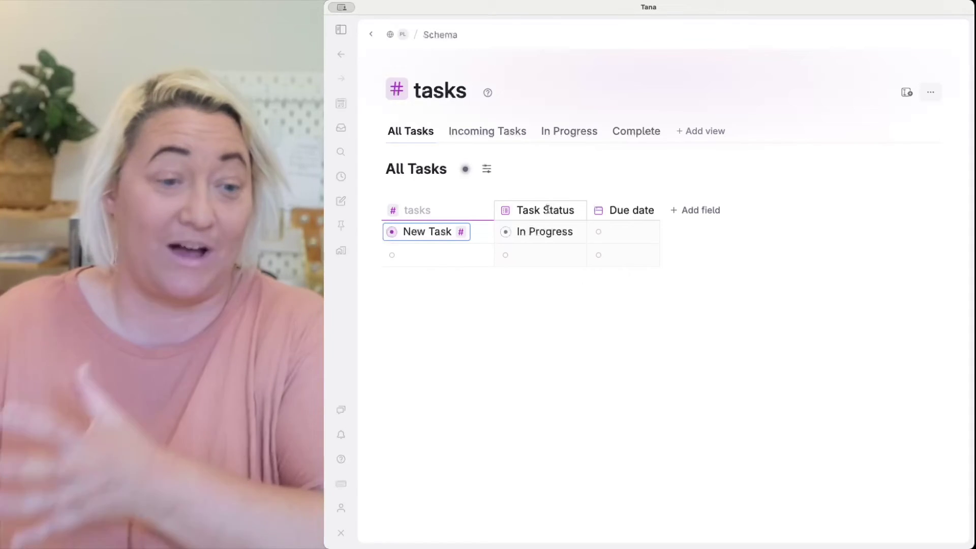
click(502, 134)
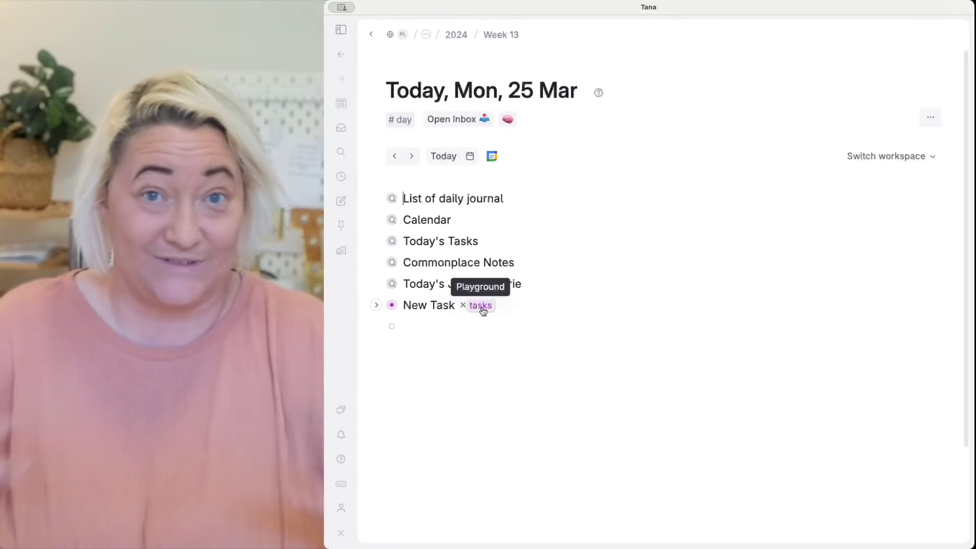
Open the #tasks supertag page from the New Task node's tag.
click(481, 307)
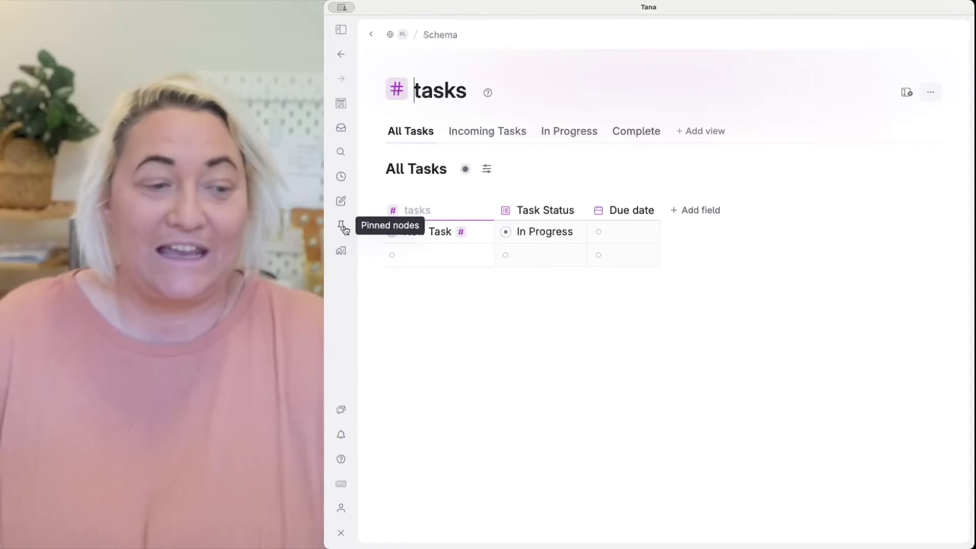
Pin the #tasks page with the Cmd+K 'pin' command and check it tops the Pinned list.
click(342, 227)
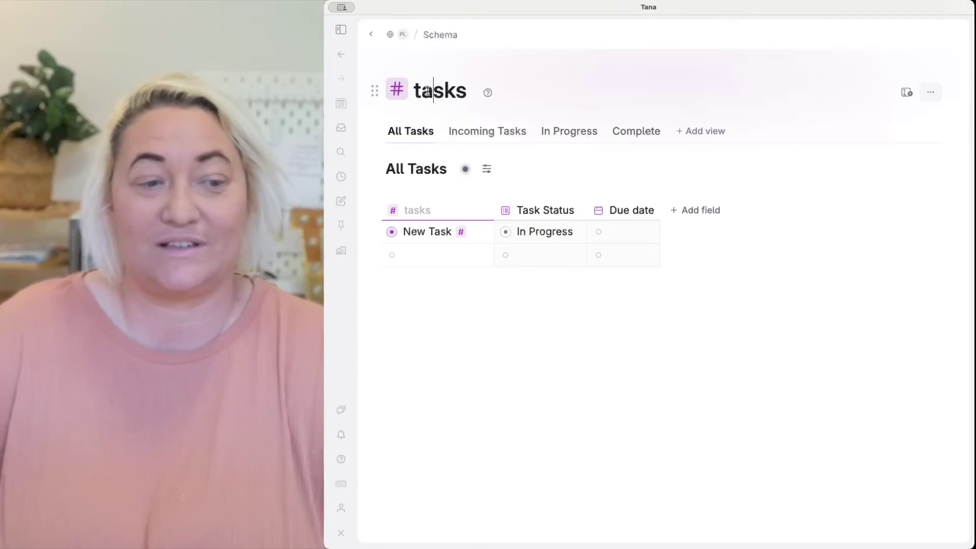
key(super+k)
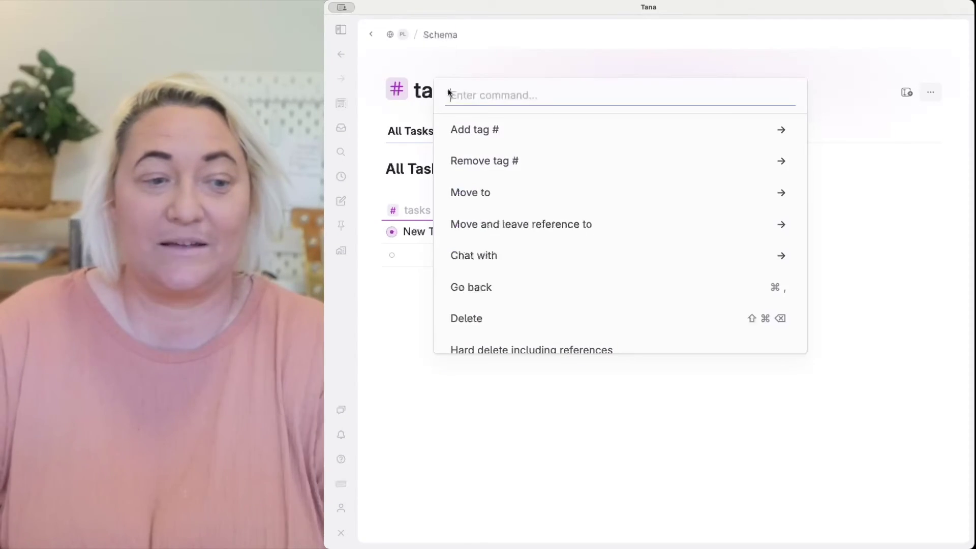
text(pin)
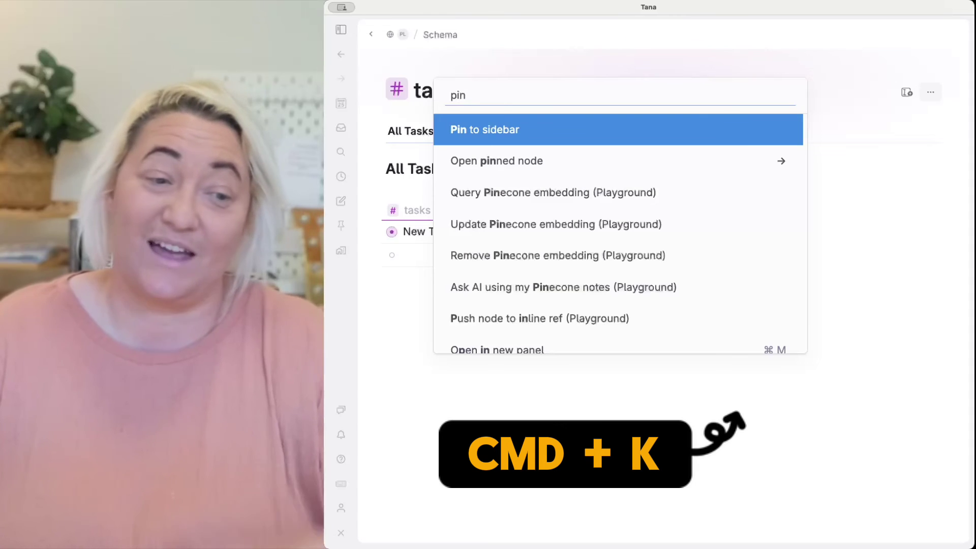
key(Return)
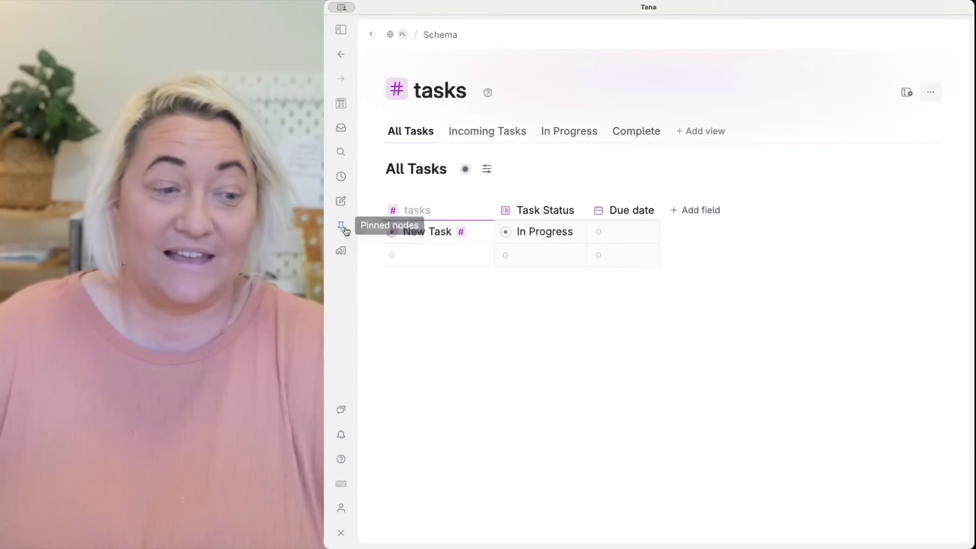
mouse_move(341, 225)
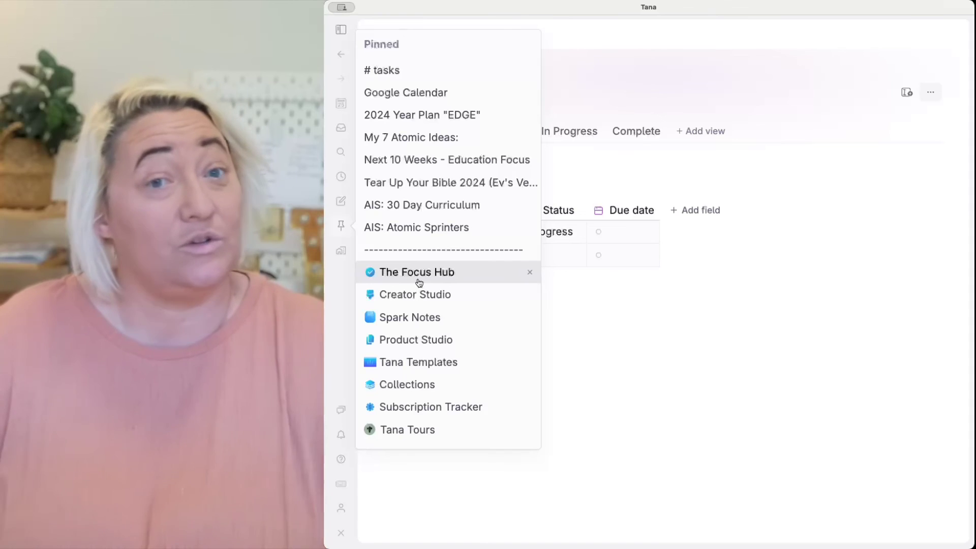
Drag the #tasks page into the expanded sidebar as the first item under Playground.
key(super+backslash)
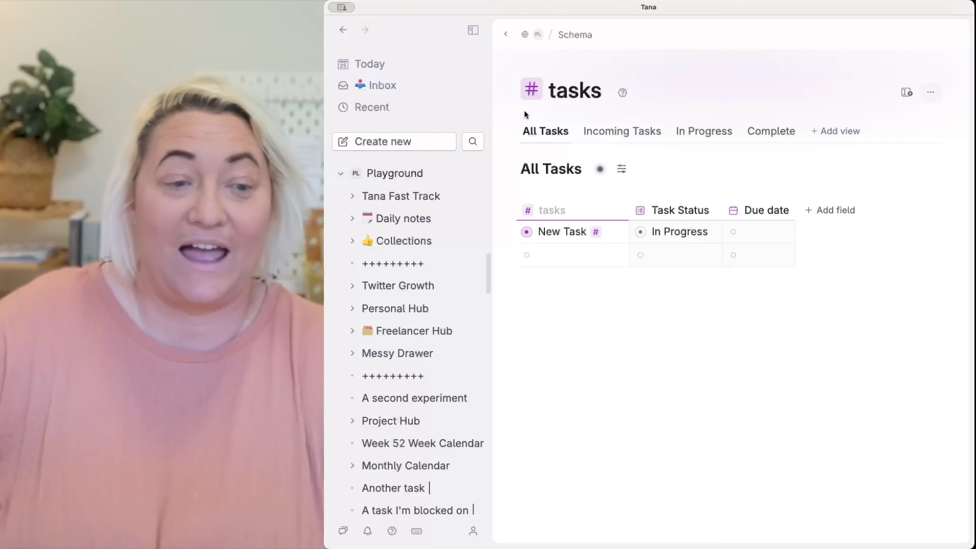
mouse_move(509, 91)
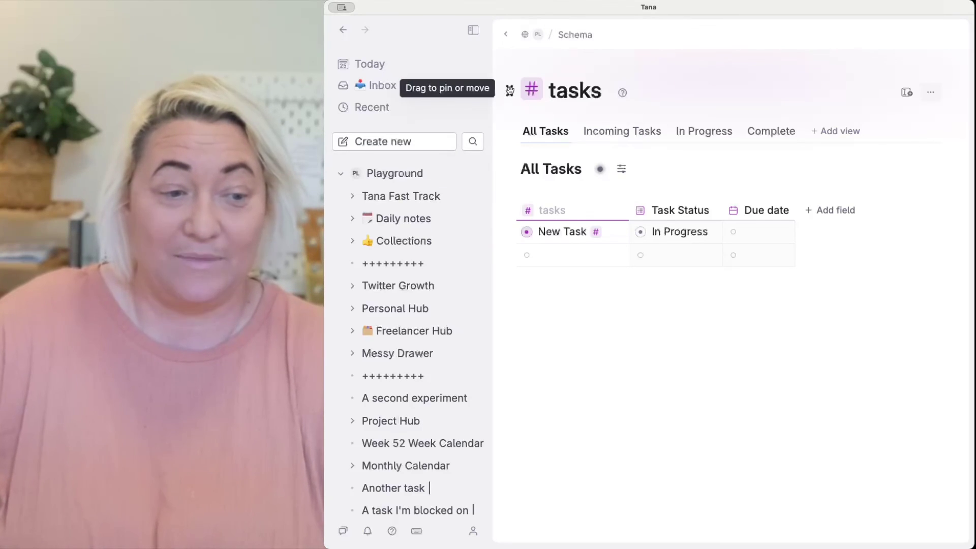
drag(509, 91, 364, 190)
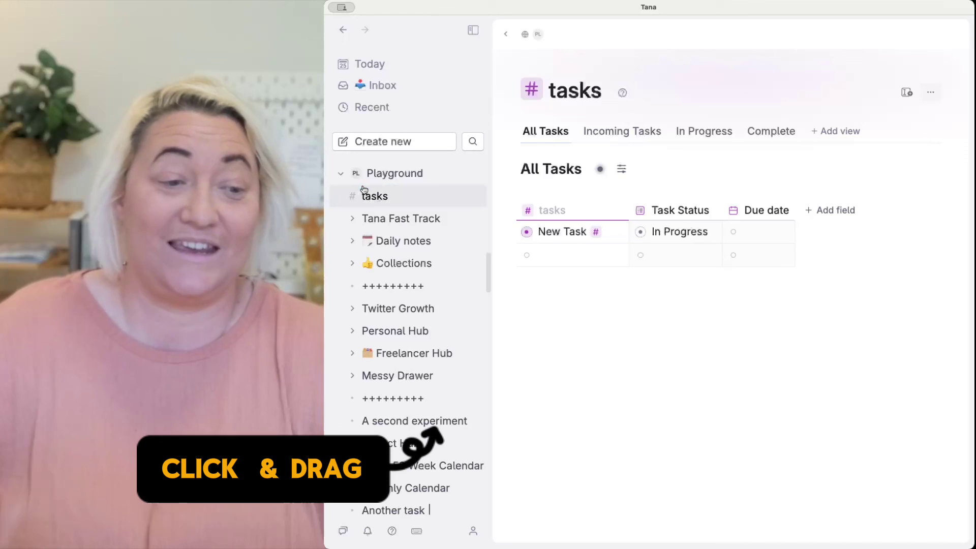